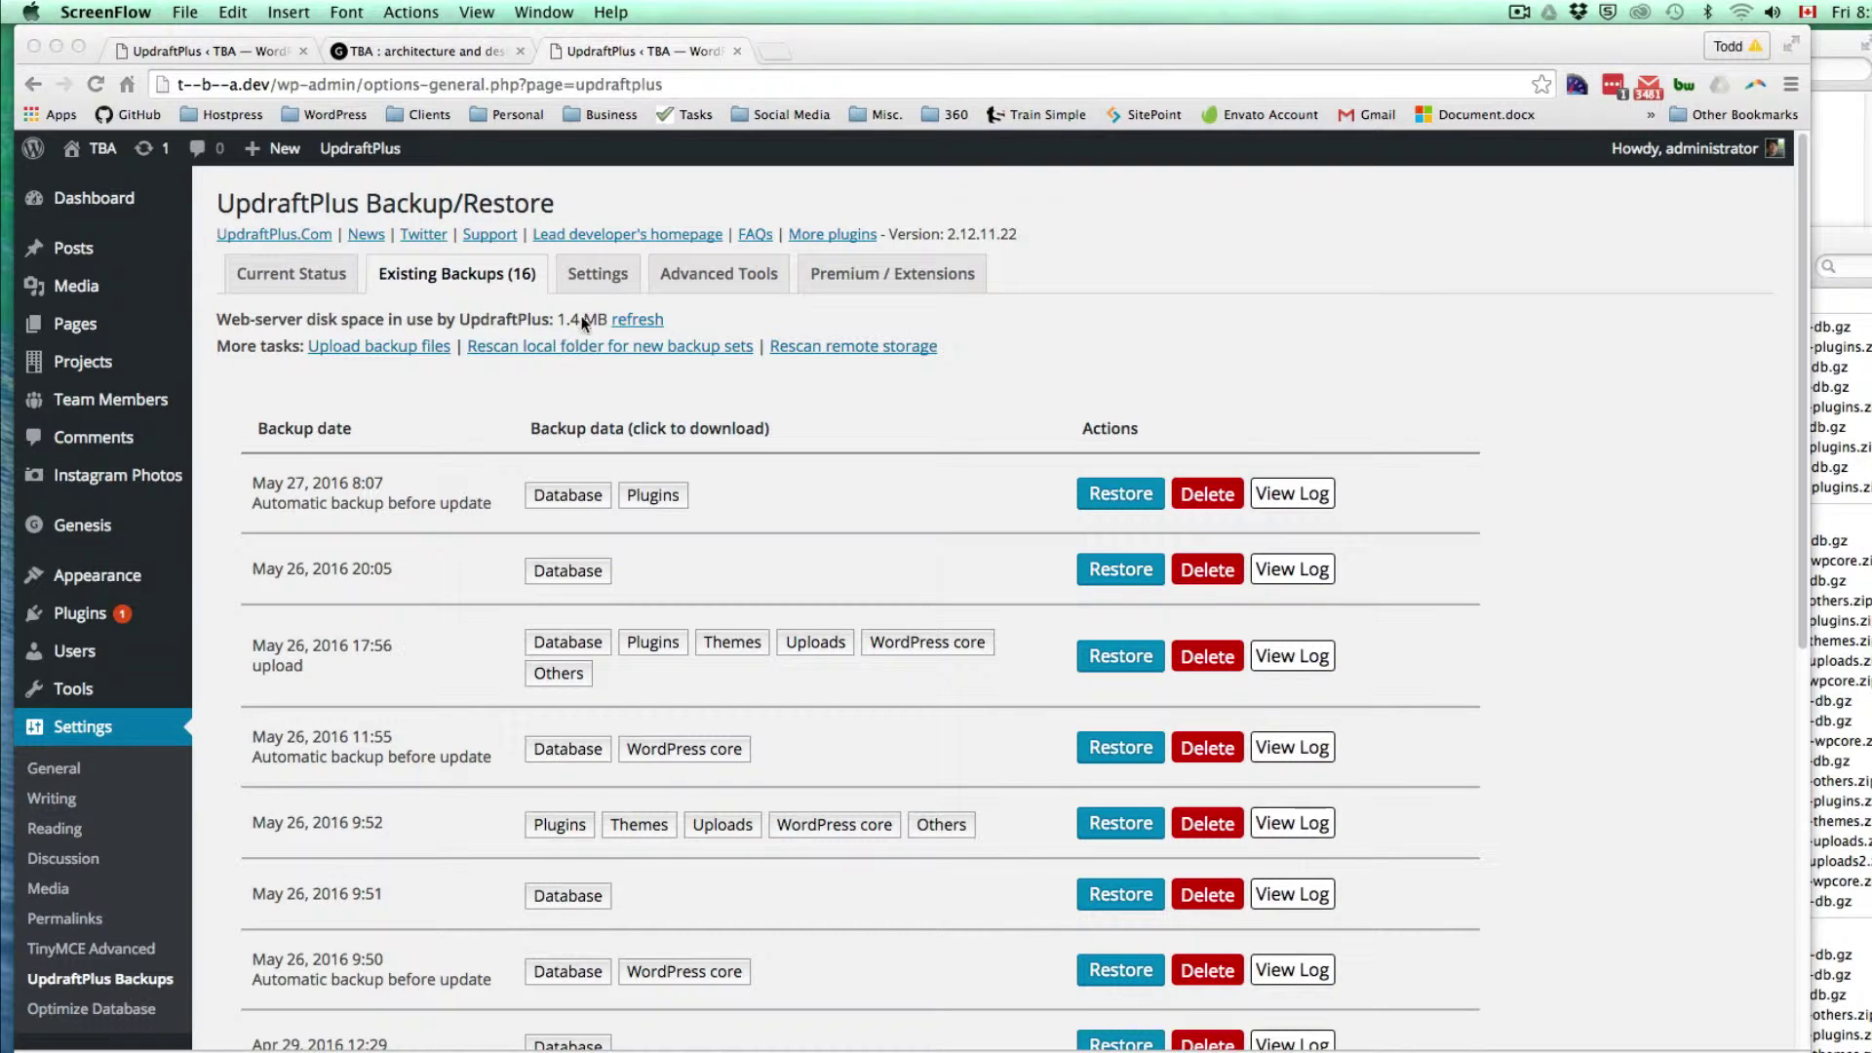
Check the local site's UpdraftPlus Current Status, then view the live TBA Office Projects site
{"action": "left_click", "coordinate": [341, 300]}
{"action": "left_click", "coordinate": [340, 285]}
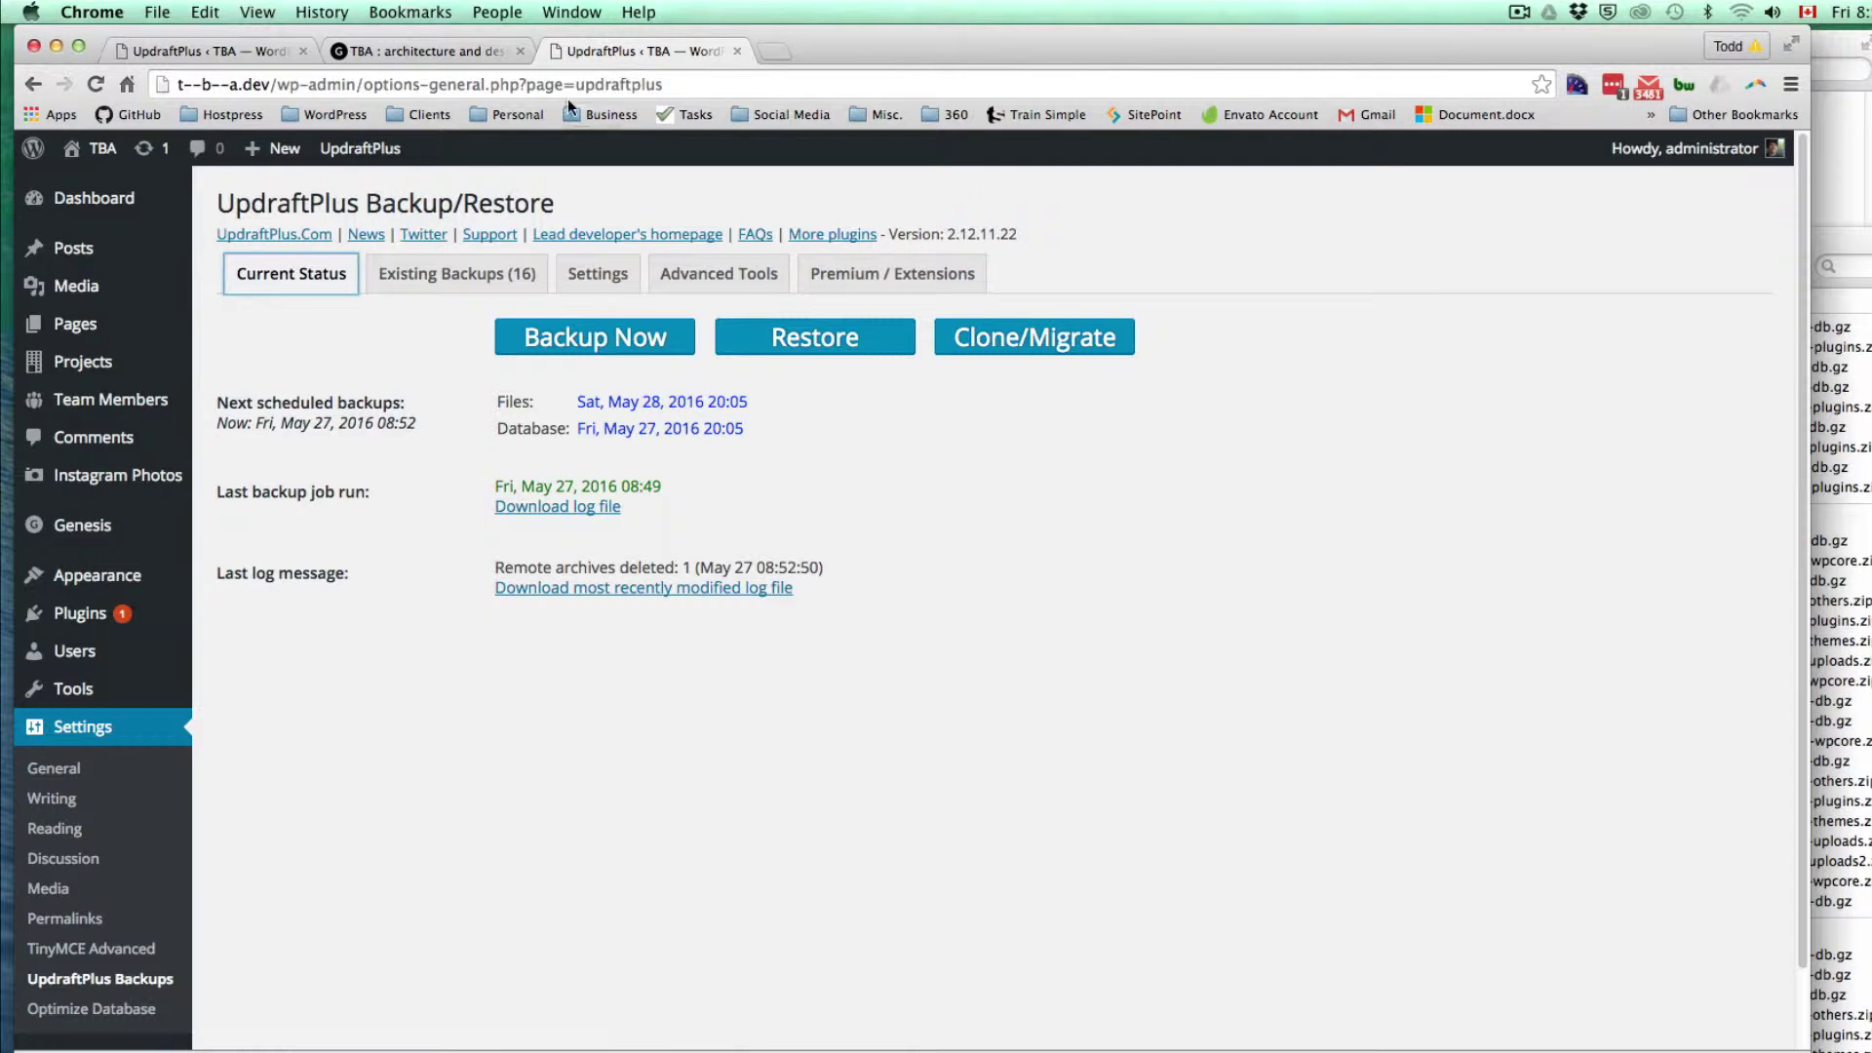
{"action": "left_click", "coordinate": [418, 46]}
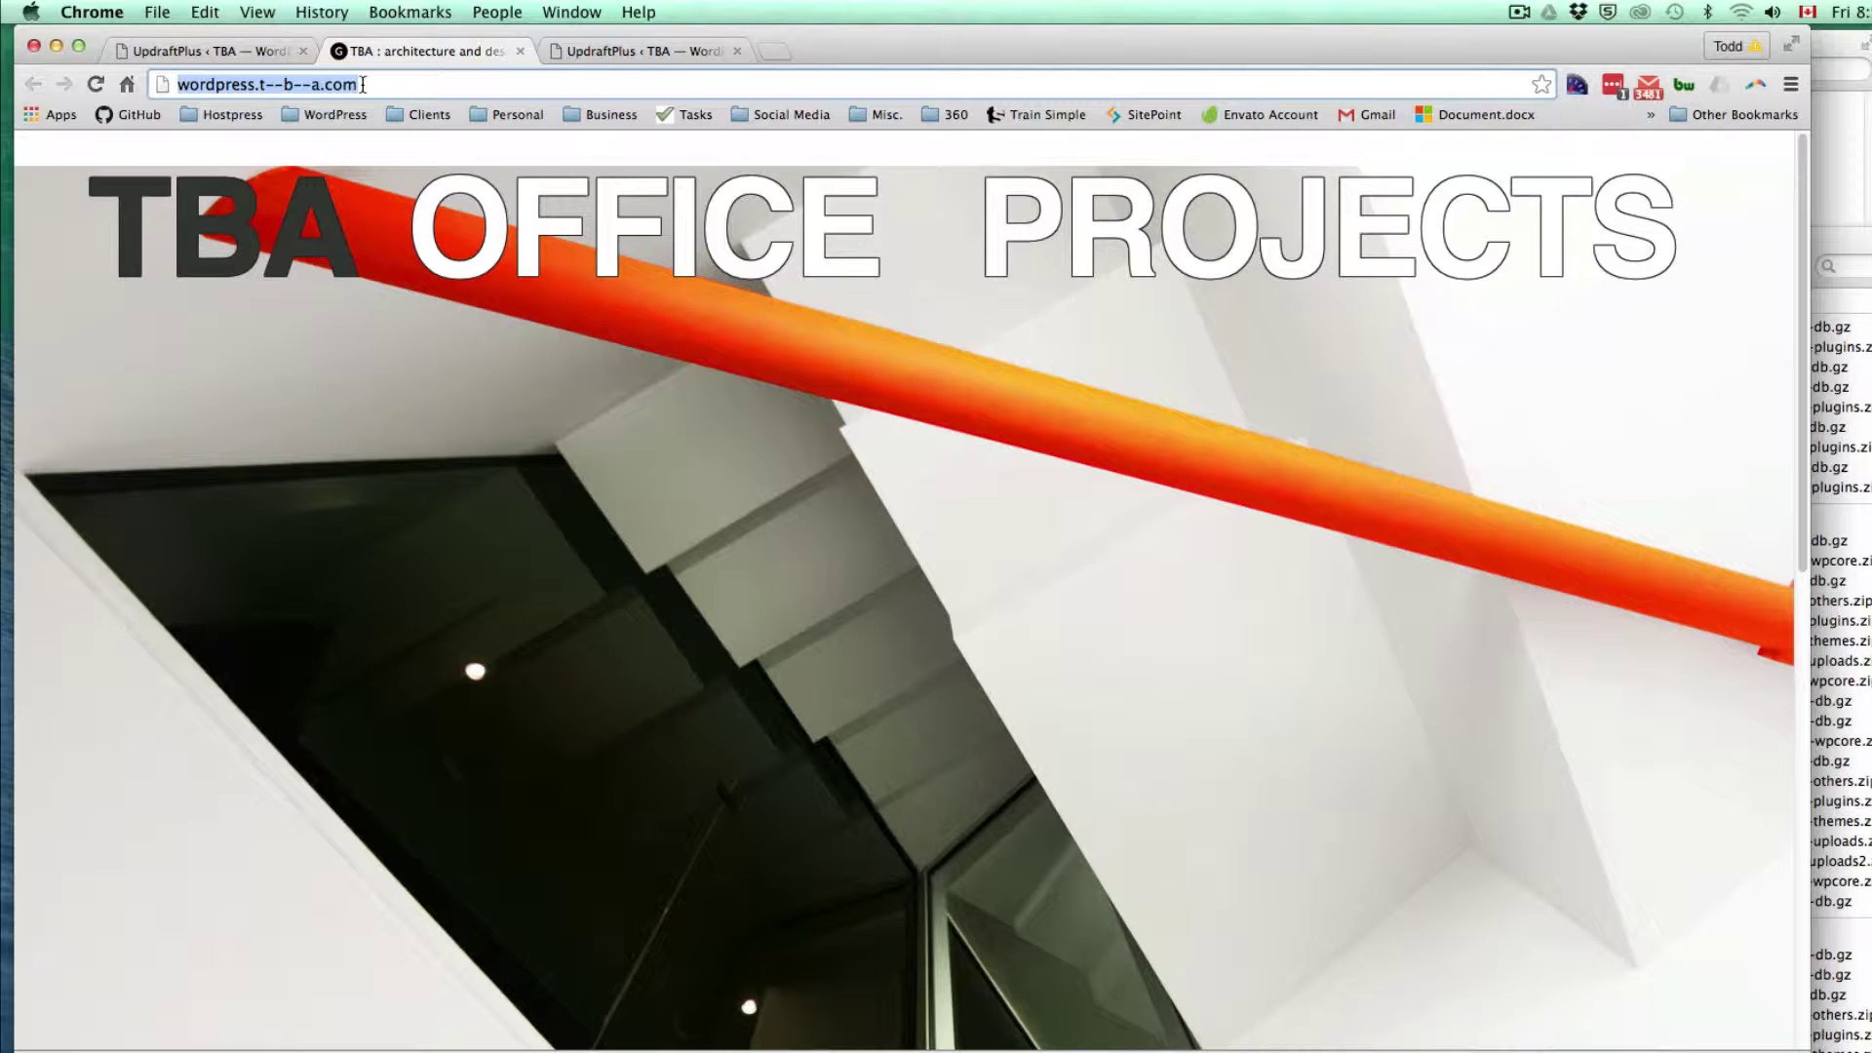
Compare the live site's Existing Backups with the local site's, noting the live domain, ending on the local page
{"action": "left_click", "coordinate": [628, 51]}
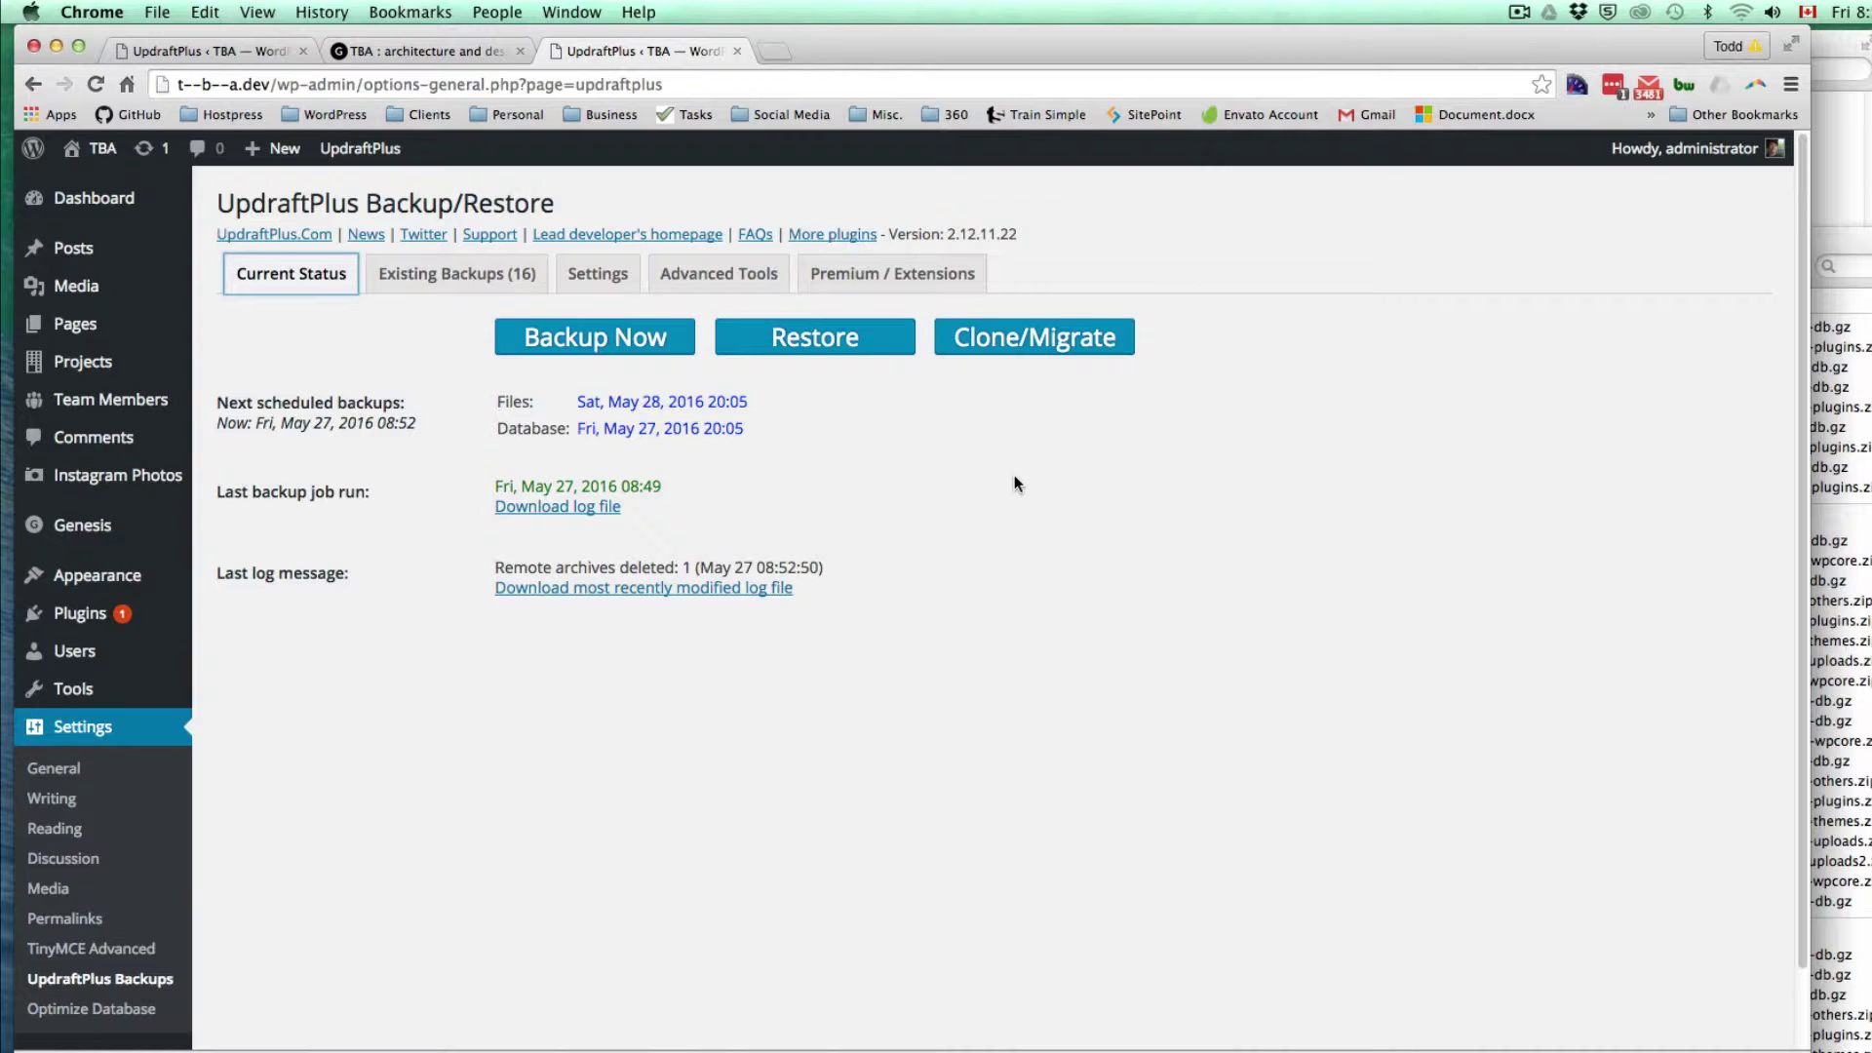
{"action": "left_click", "coordinate": [412, 52]}
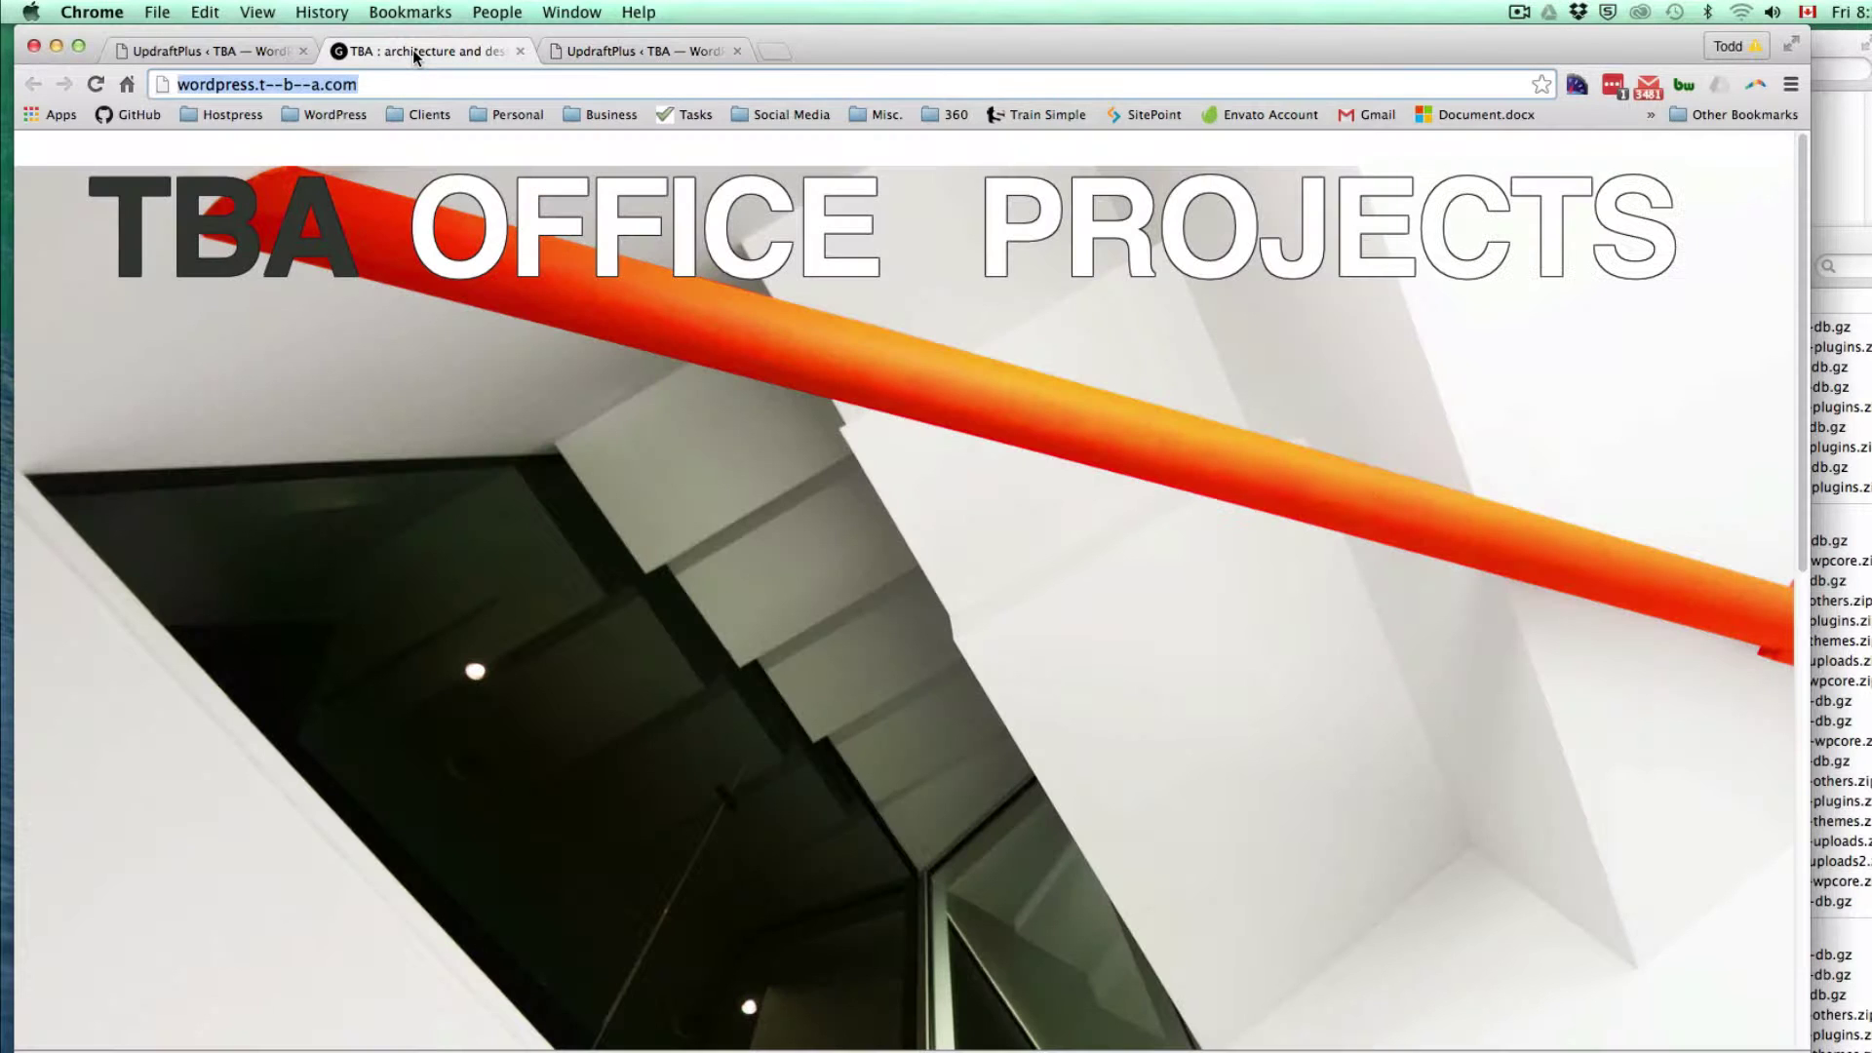
{"action": "left_click", "coordinate": [624, 49]}
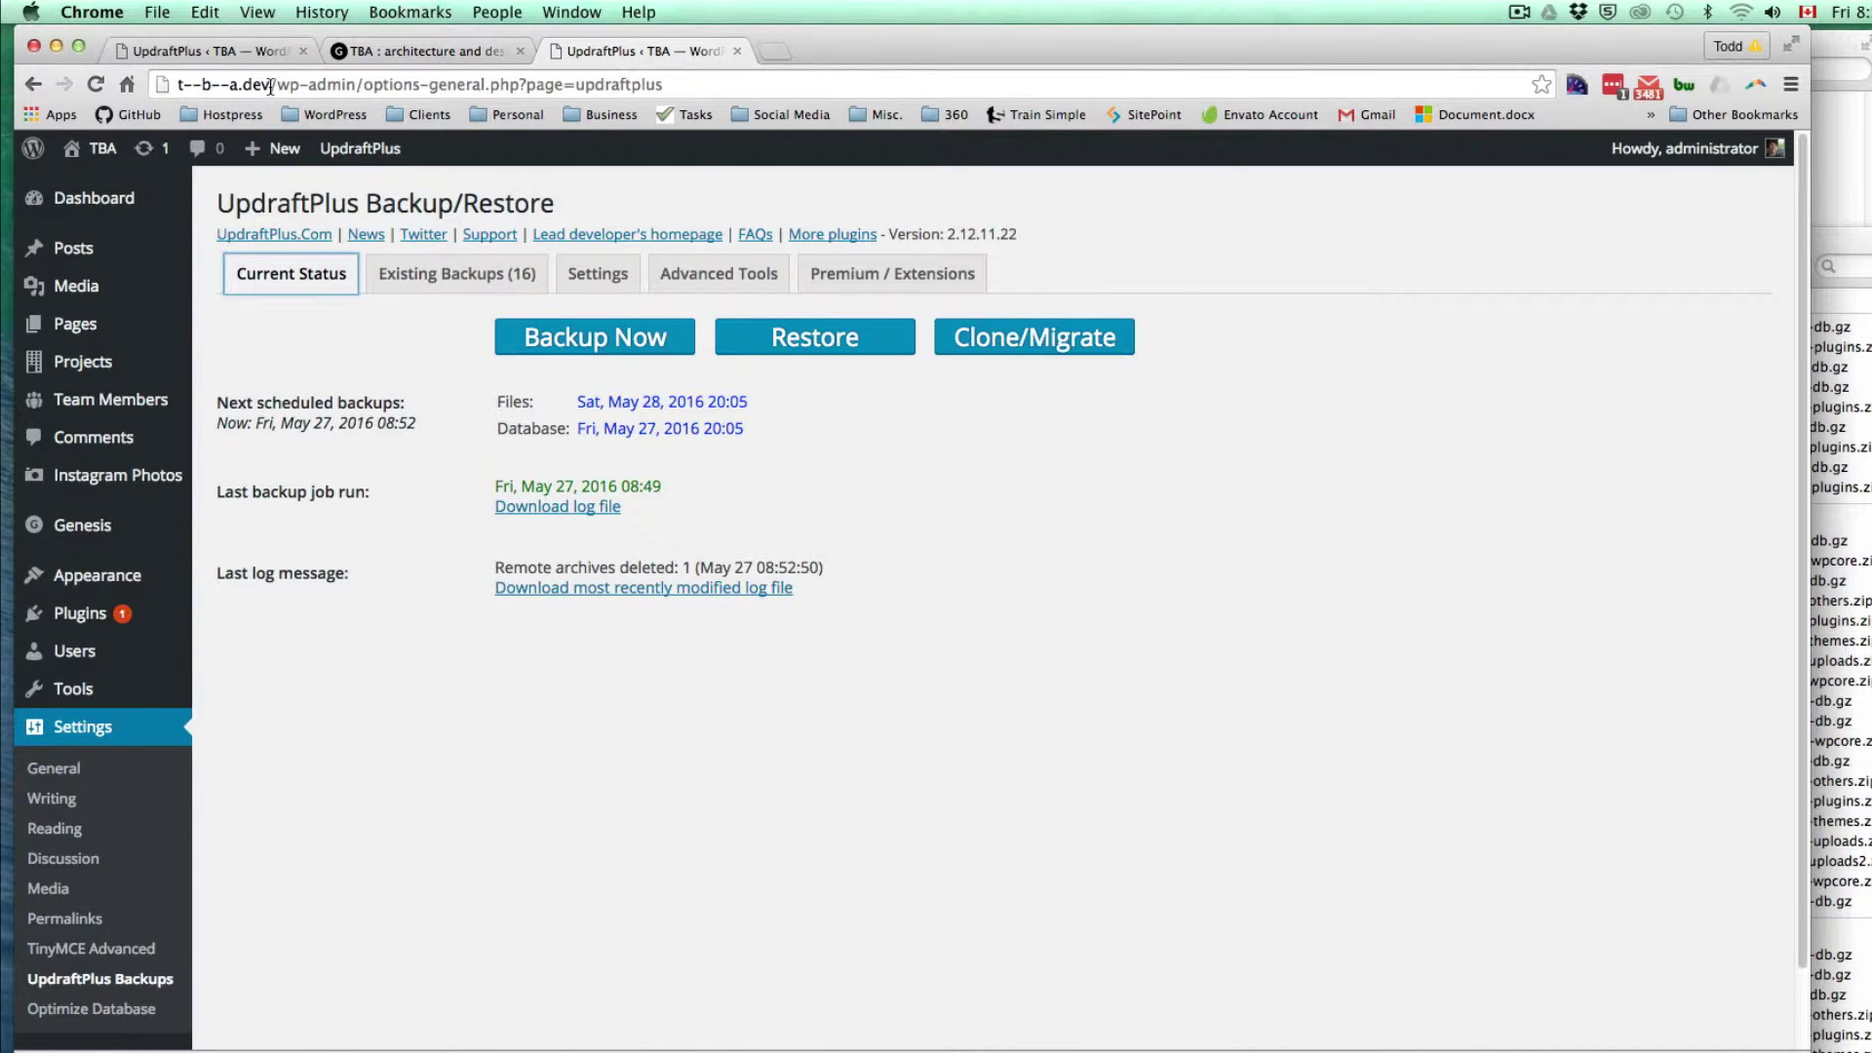
{"action": "left_click", "coordinate": [259, 53]}
{"action": "left_click_drag", "start_coordinate": [178, 86], "coordinate": [351, 84]}
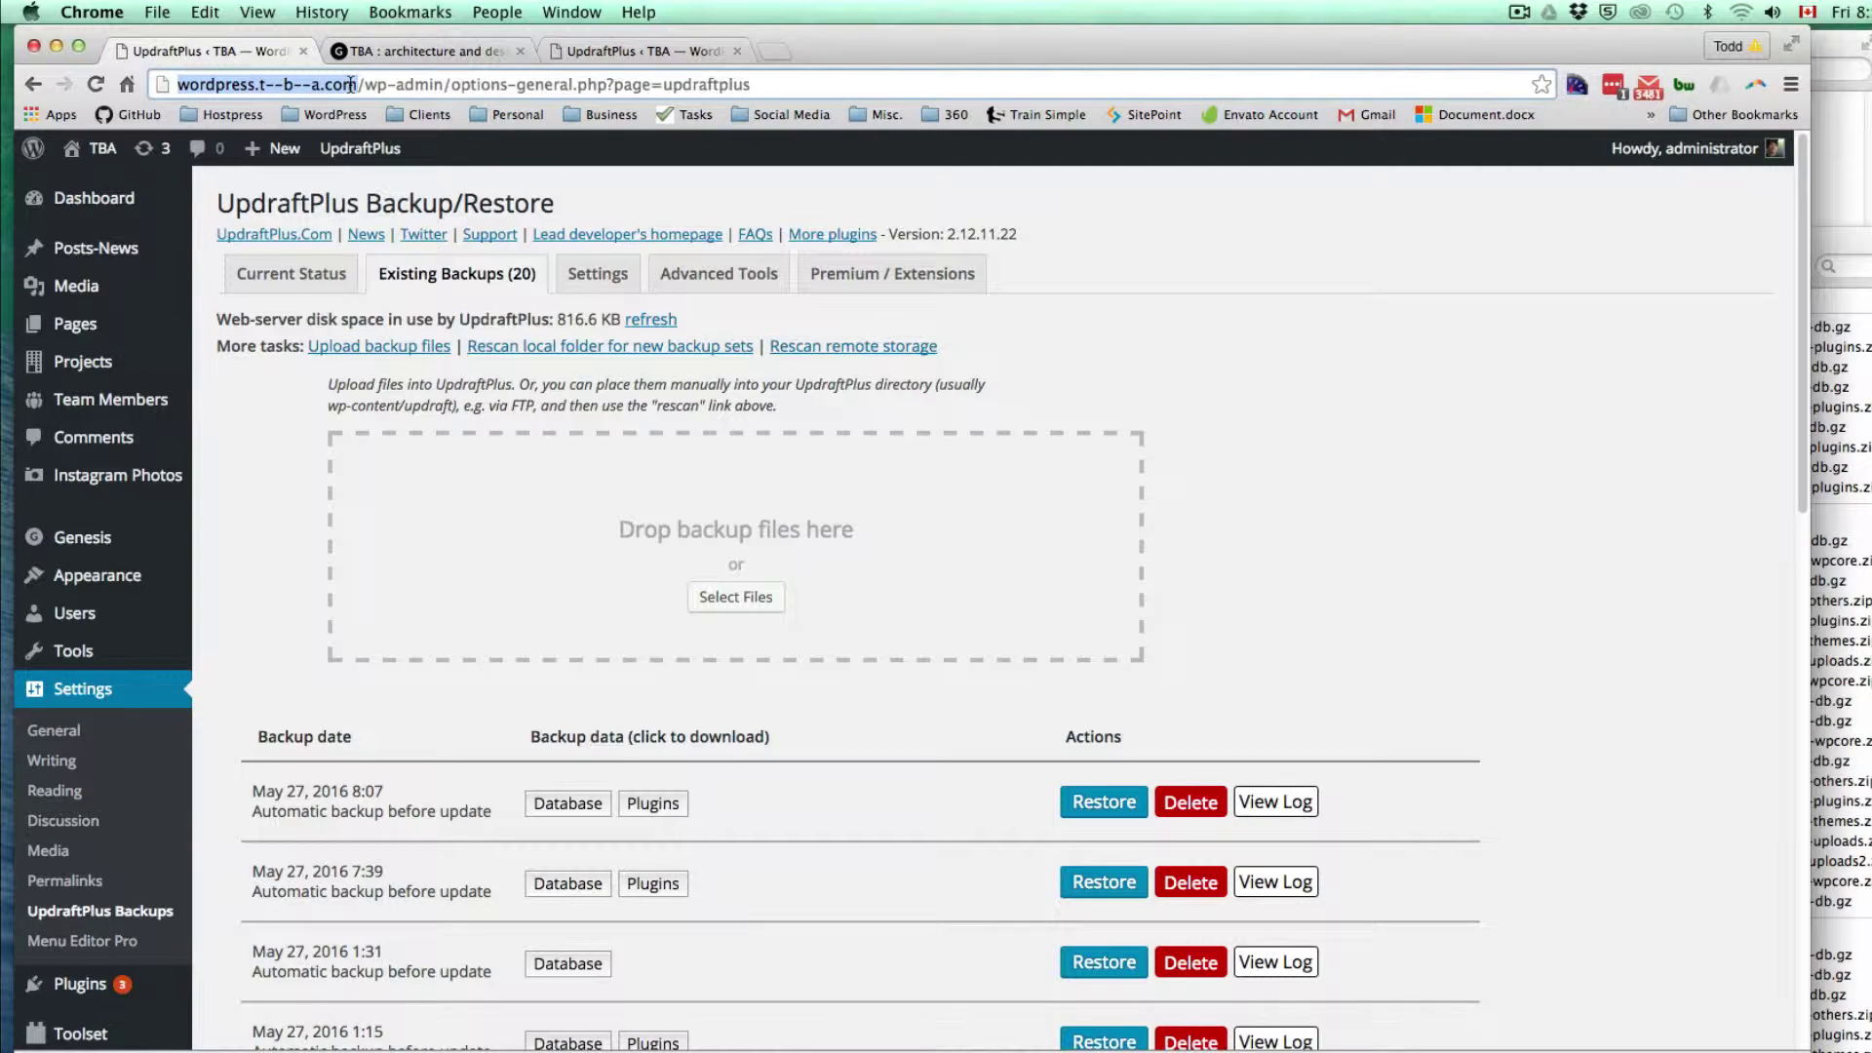
{"action": "left_click", "coordinate": [606, 51]}
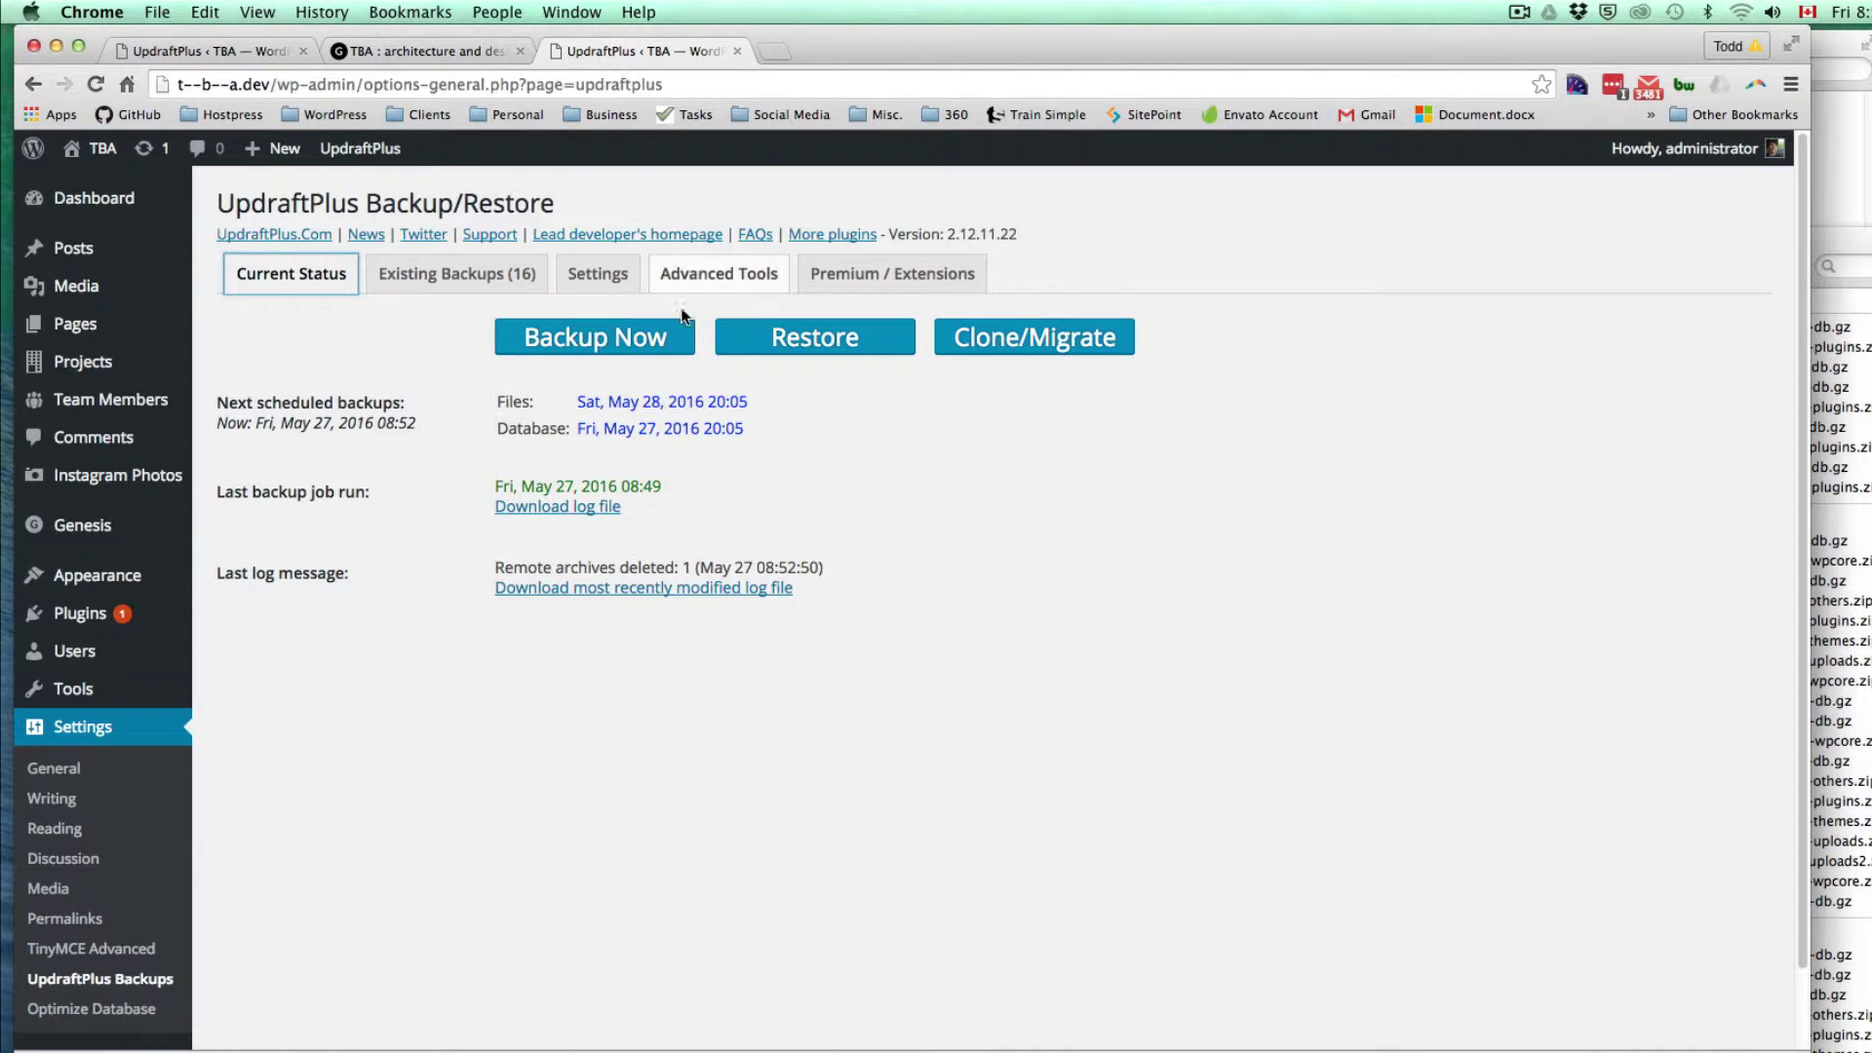
Start a database-only backup of the local site with files excluded, then go to the live site's backups
{"action": "left_click", "coordinate": [573, 337]}
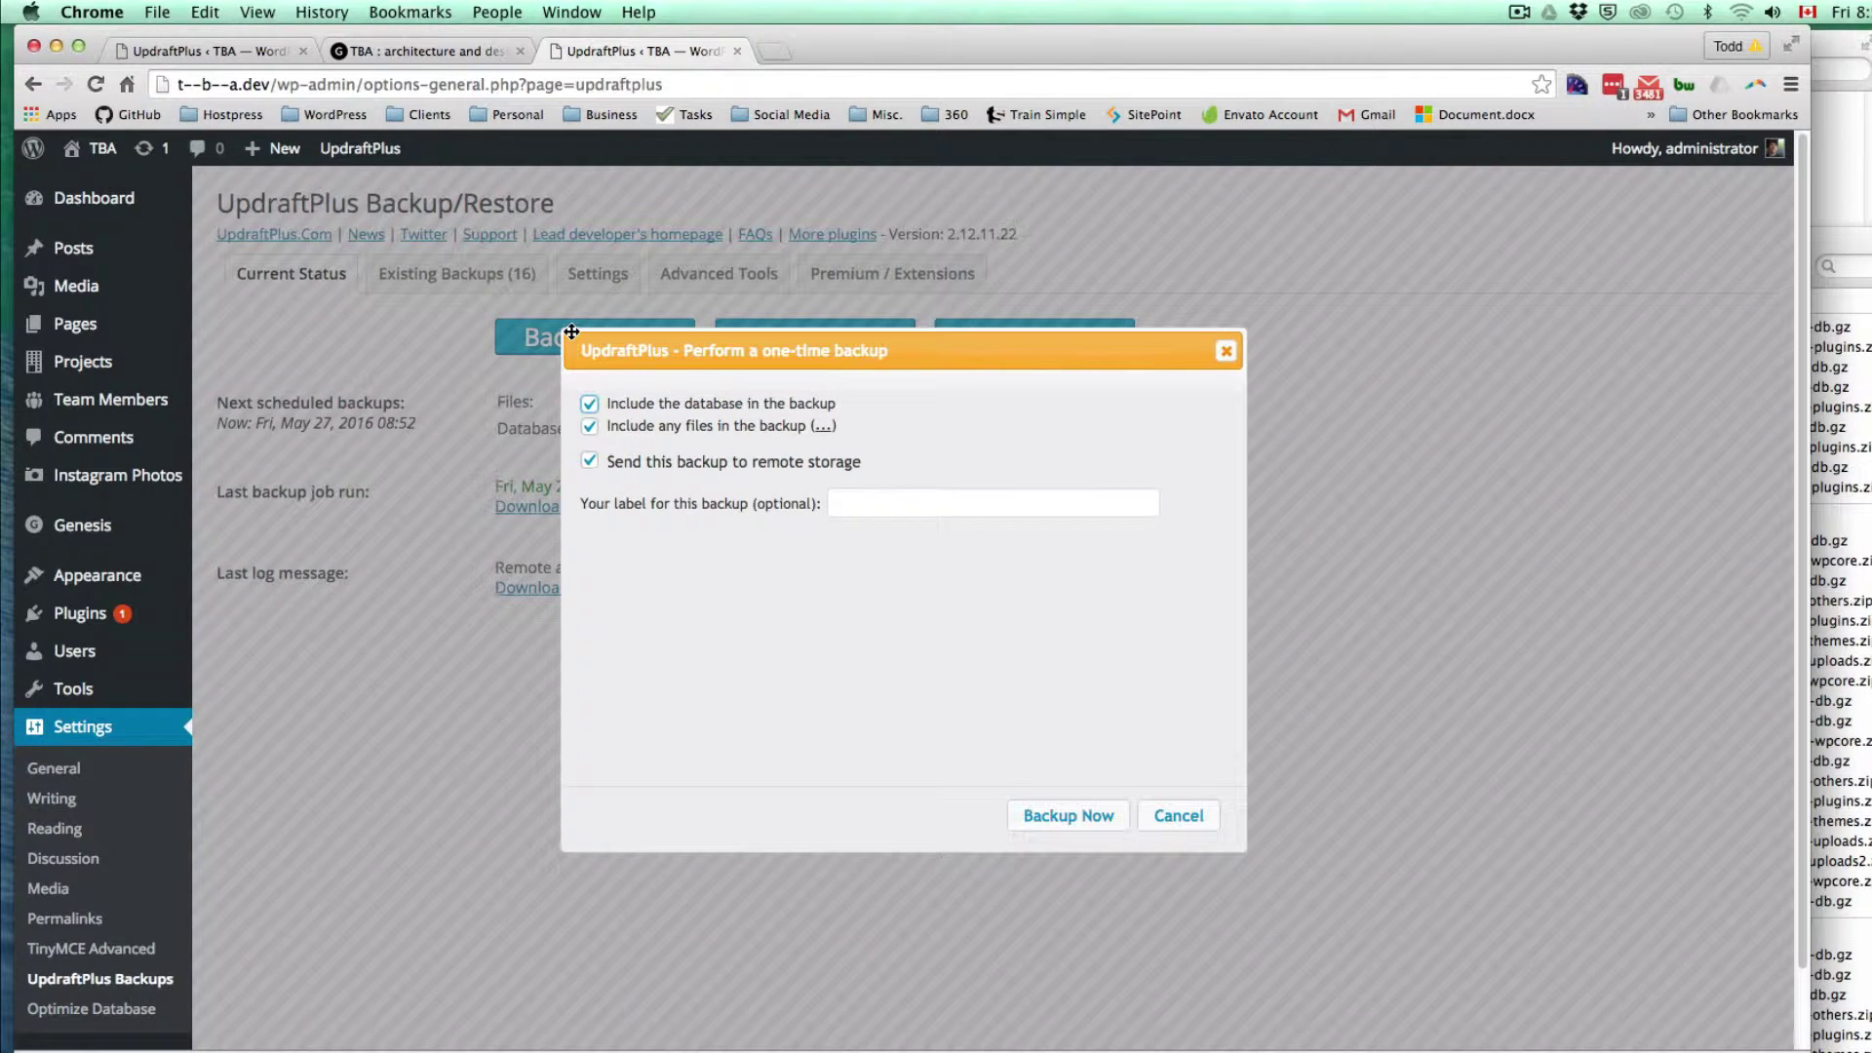
{"action": "left_click", "coordinate": [589, 426]}
{"action": "left_click", "coordinate": [1042, 822]}
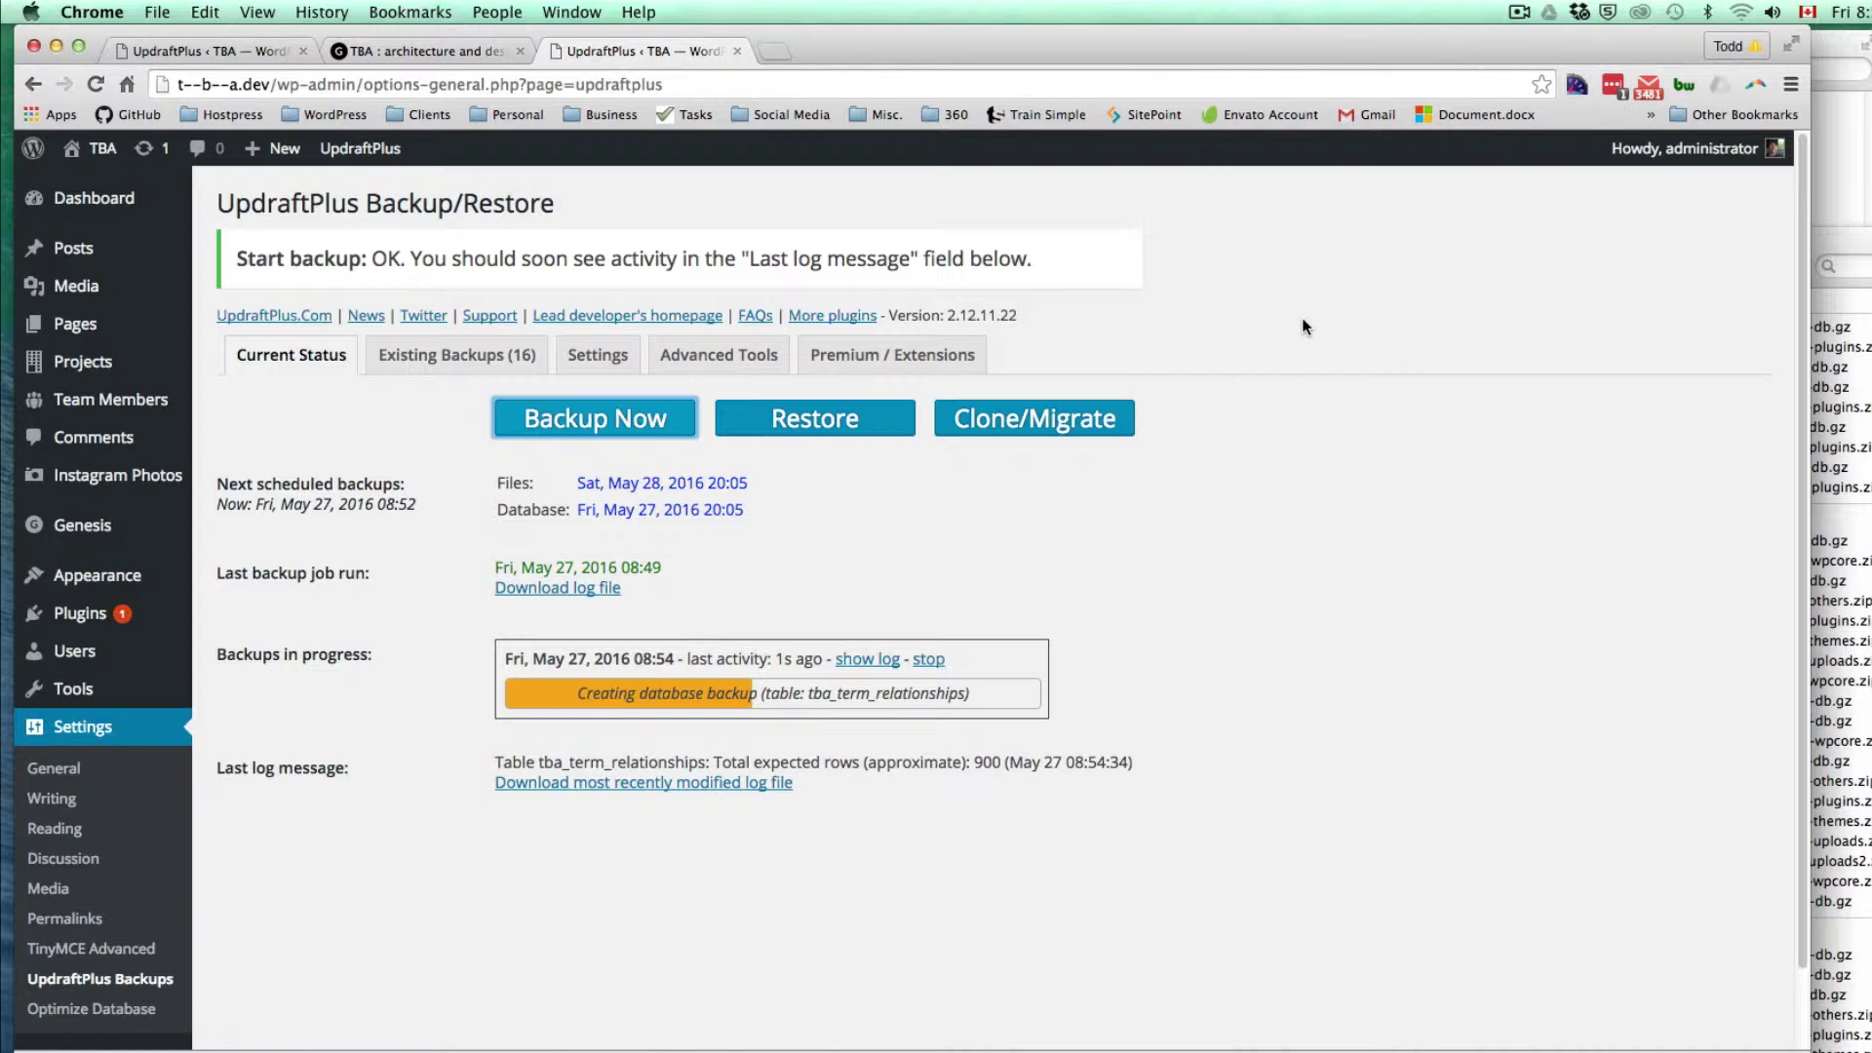
{"action": "left_click", "coordinate": [203, 45]}
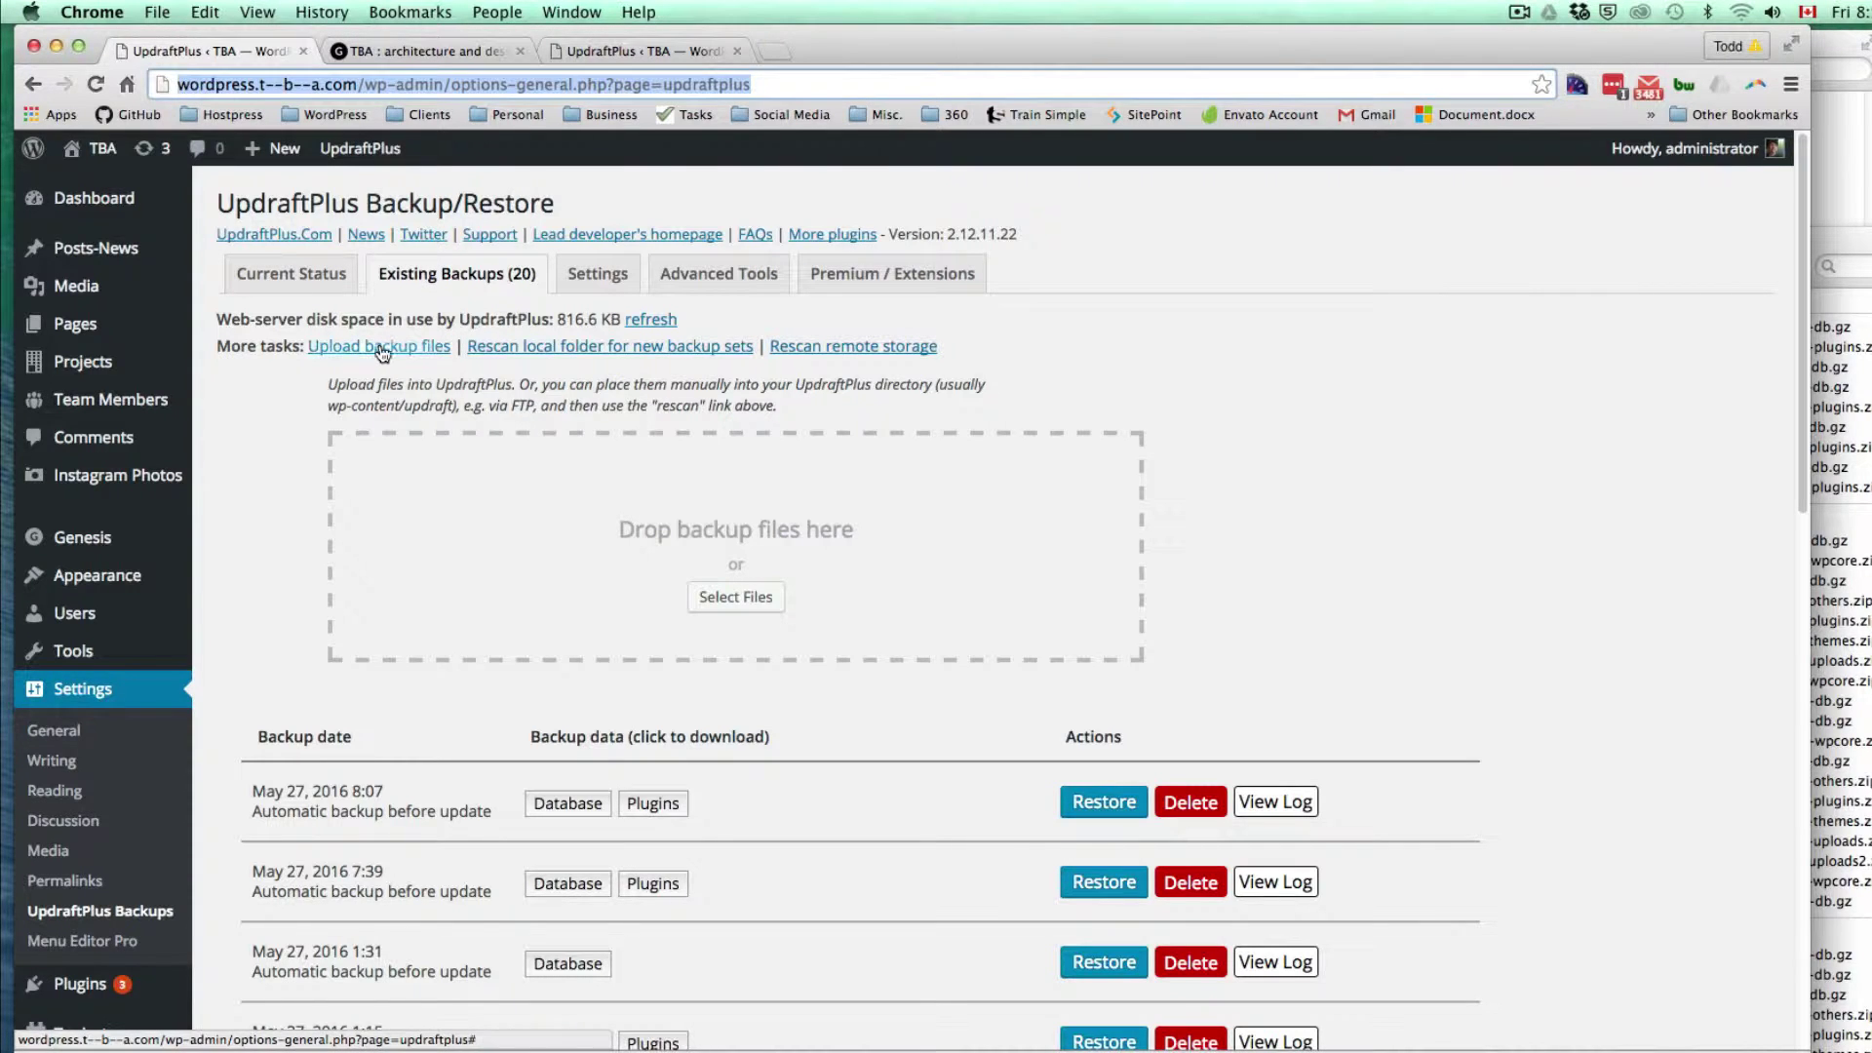
On the live site, reveal the 'Upload backup files' drop zone and bring up the tba backups folder in Finder
{"action": "left_click", "coordinate": [282, 276]}
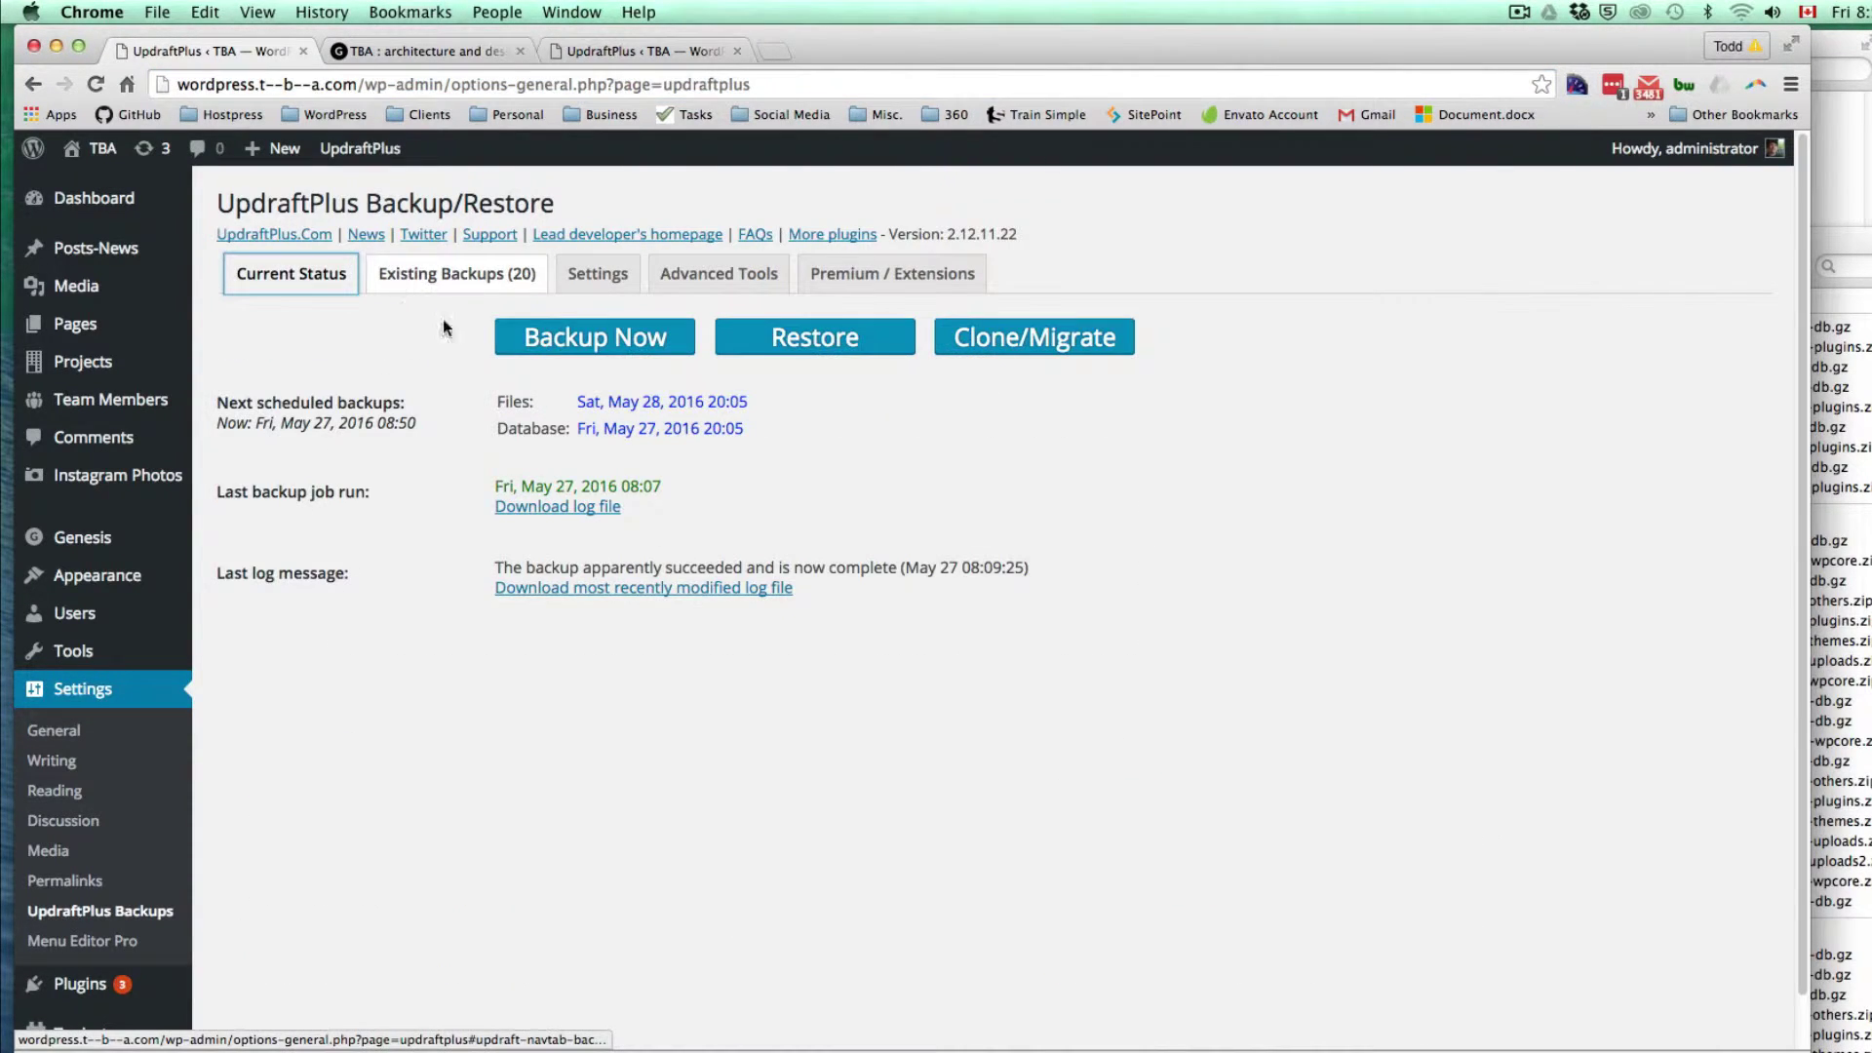
{"action": "left_click", "coordinate": [566, 341]}
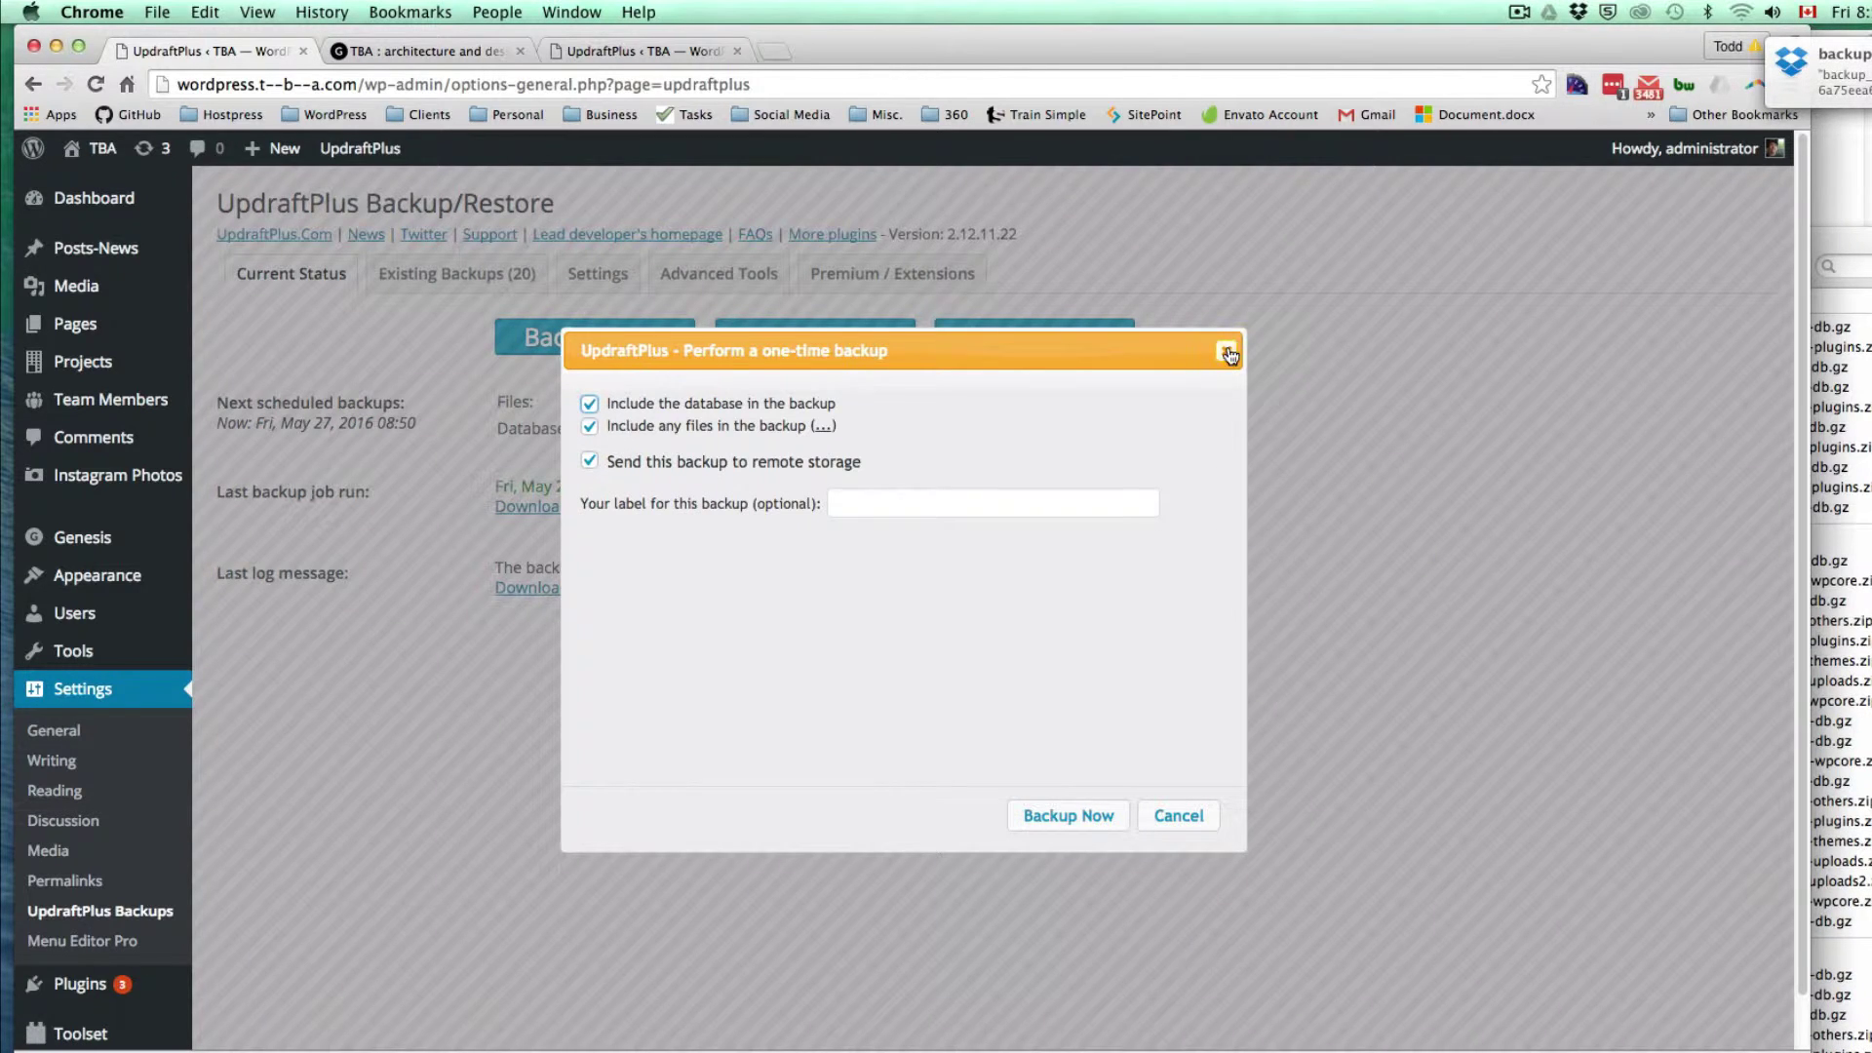
{"action": "left_click", "coordinate": [1226, 349]}
{"action": "left_click", "coordinate": [421, 276]}
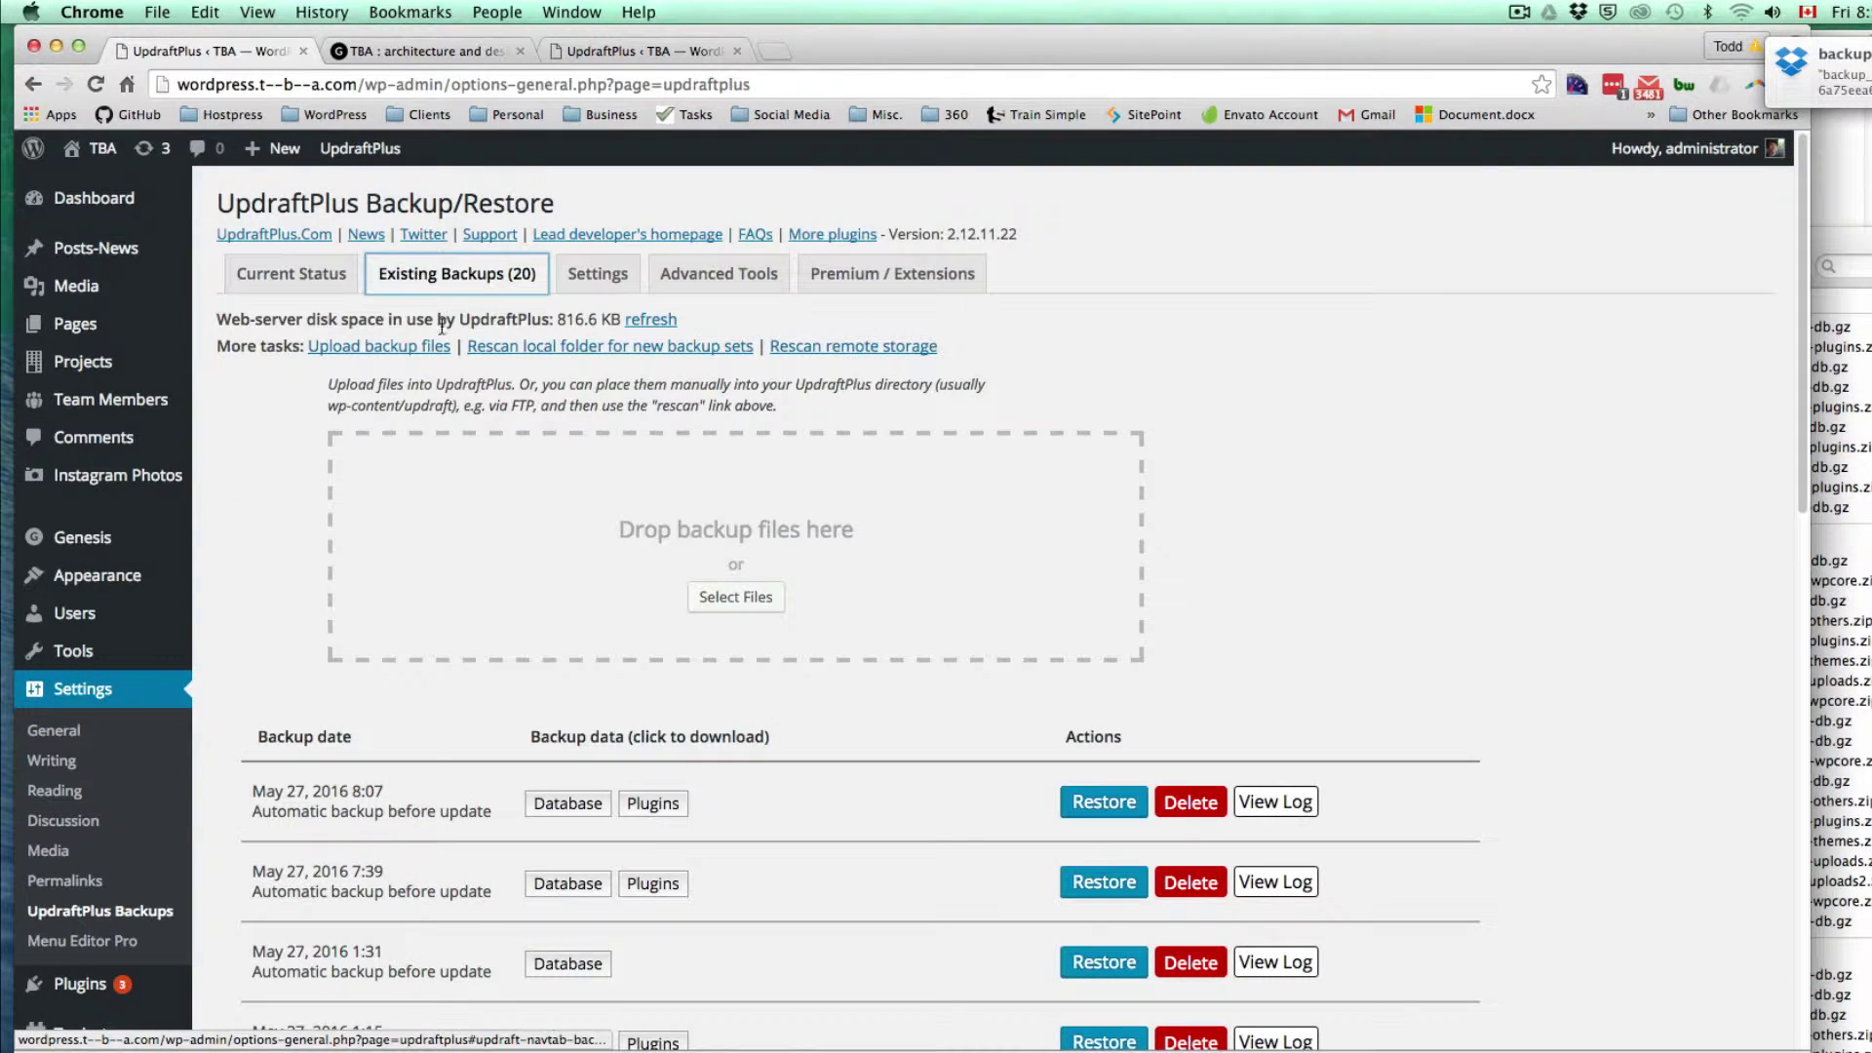
{"action": "left_click", "coordinate": [364, 347]}
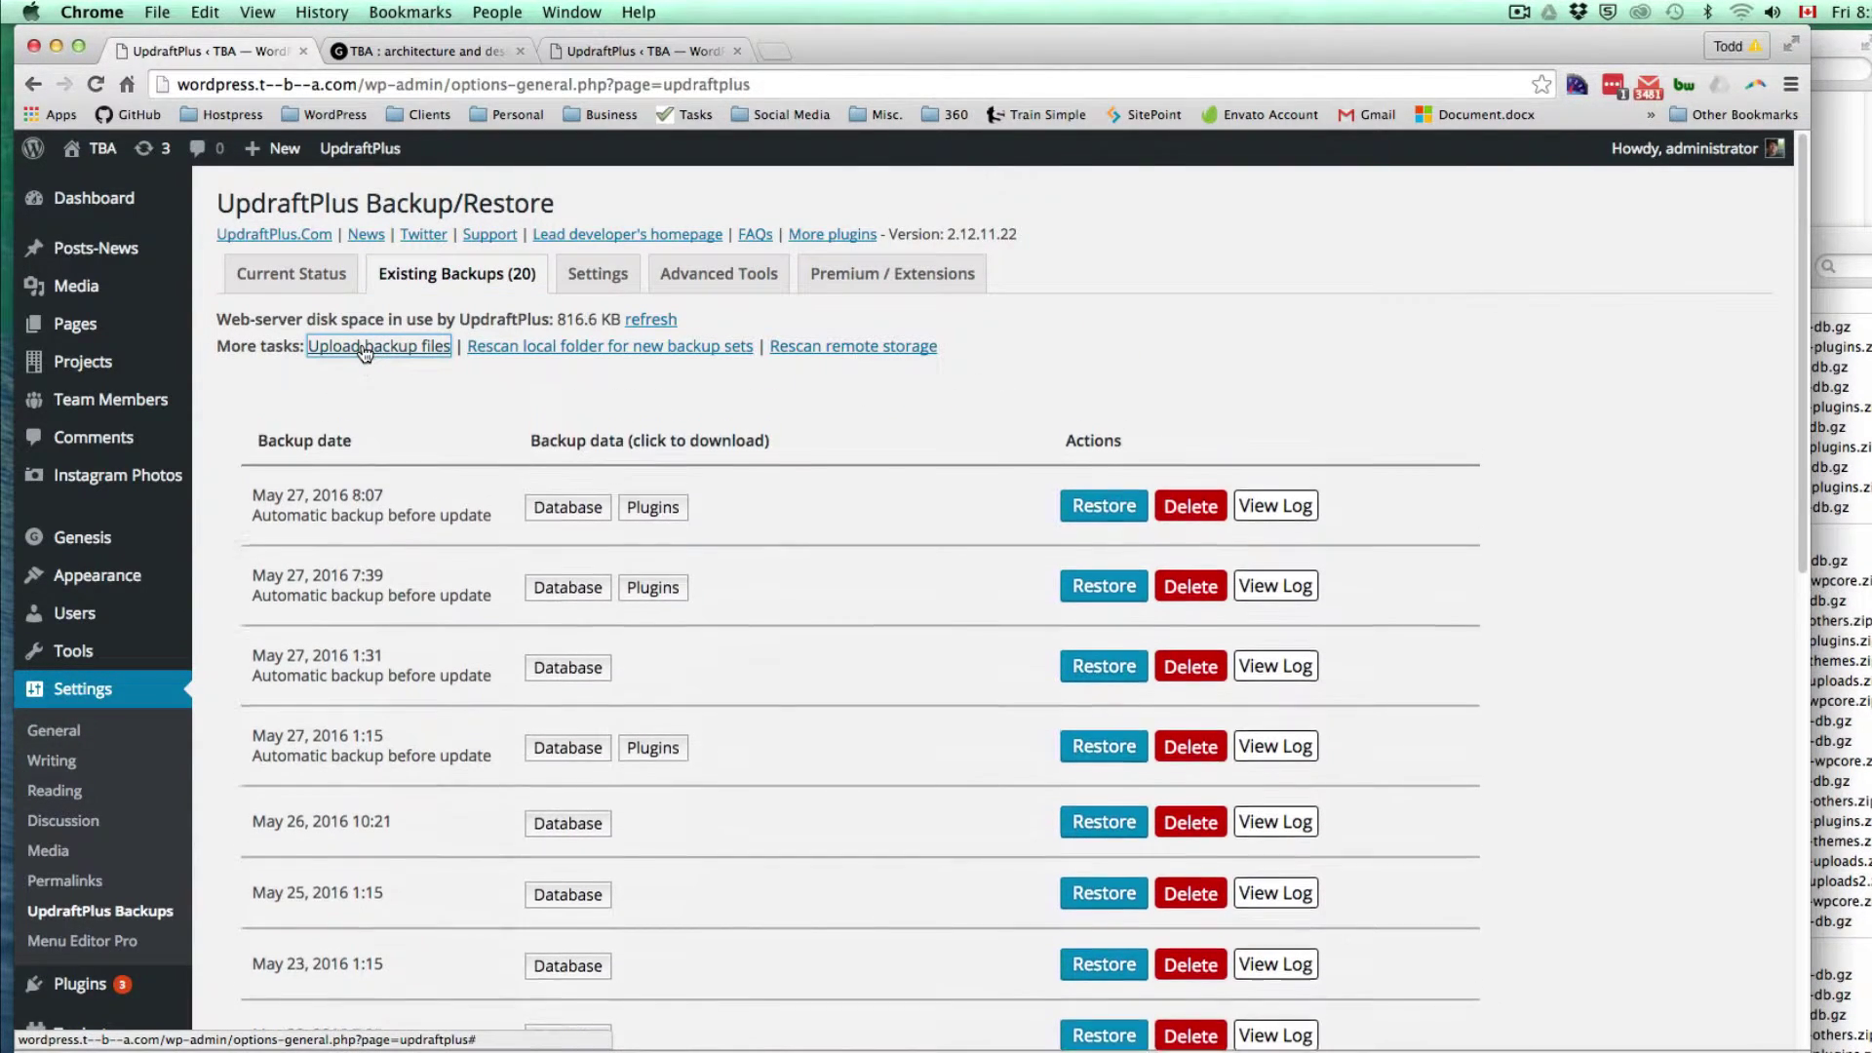
{"action": "left_click", "coordinate": [364, 347]}
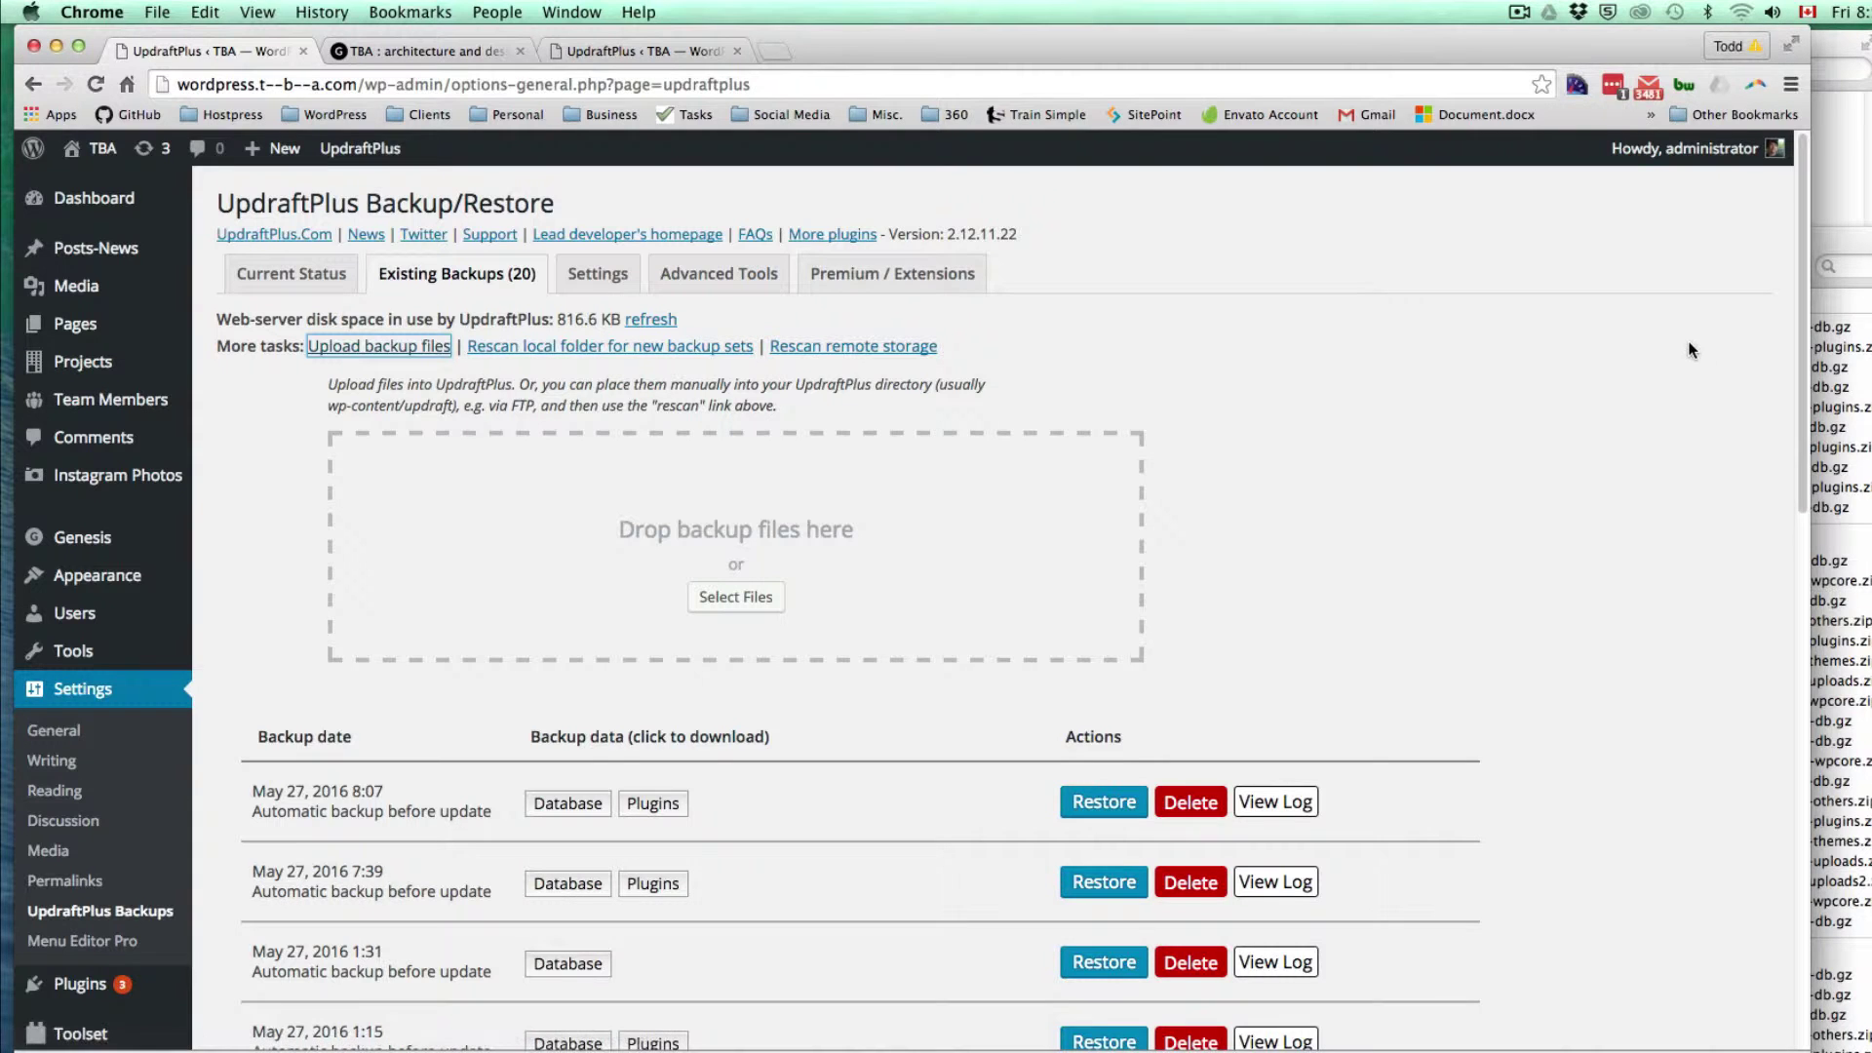
{"action": "key", "text": "super+Tab"}
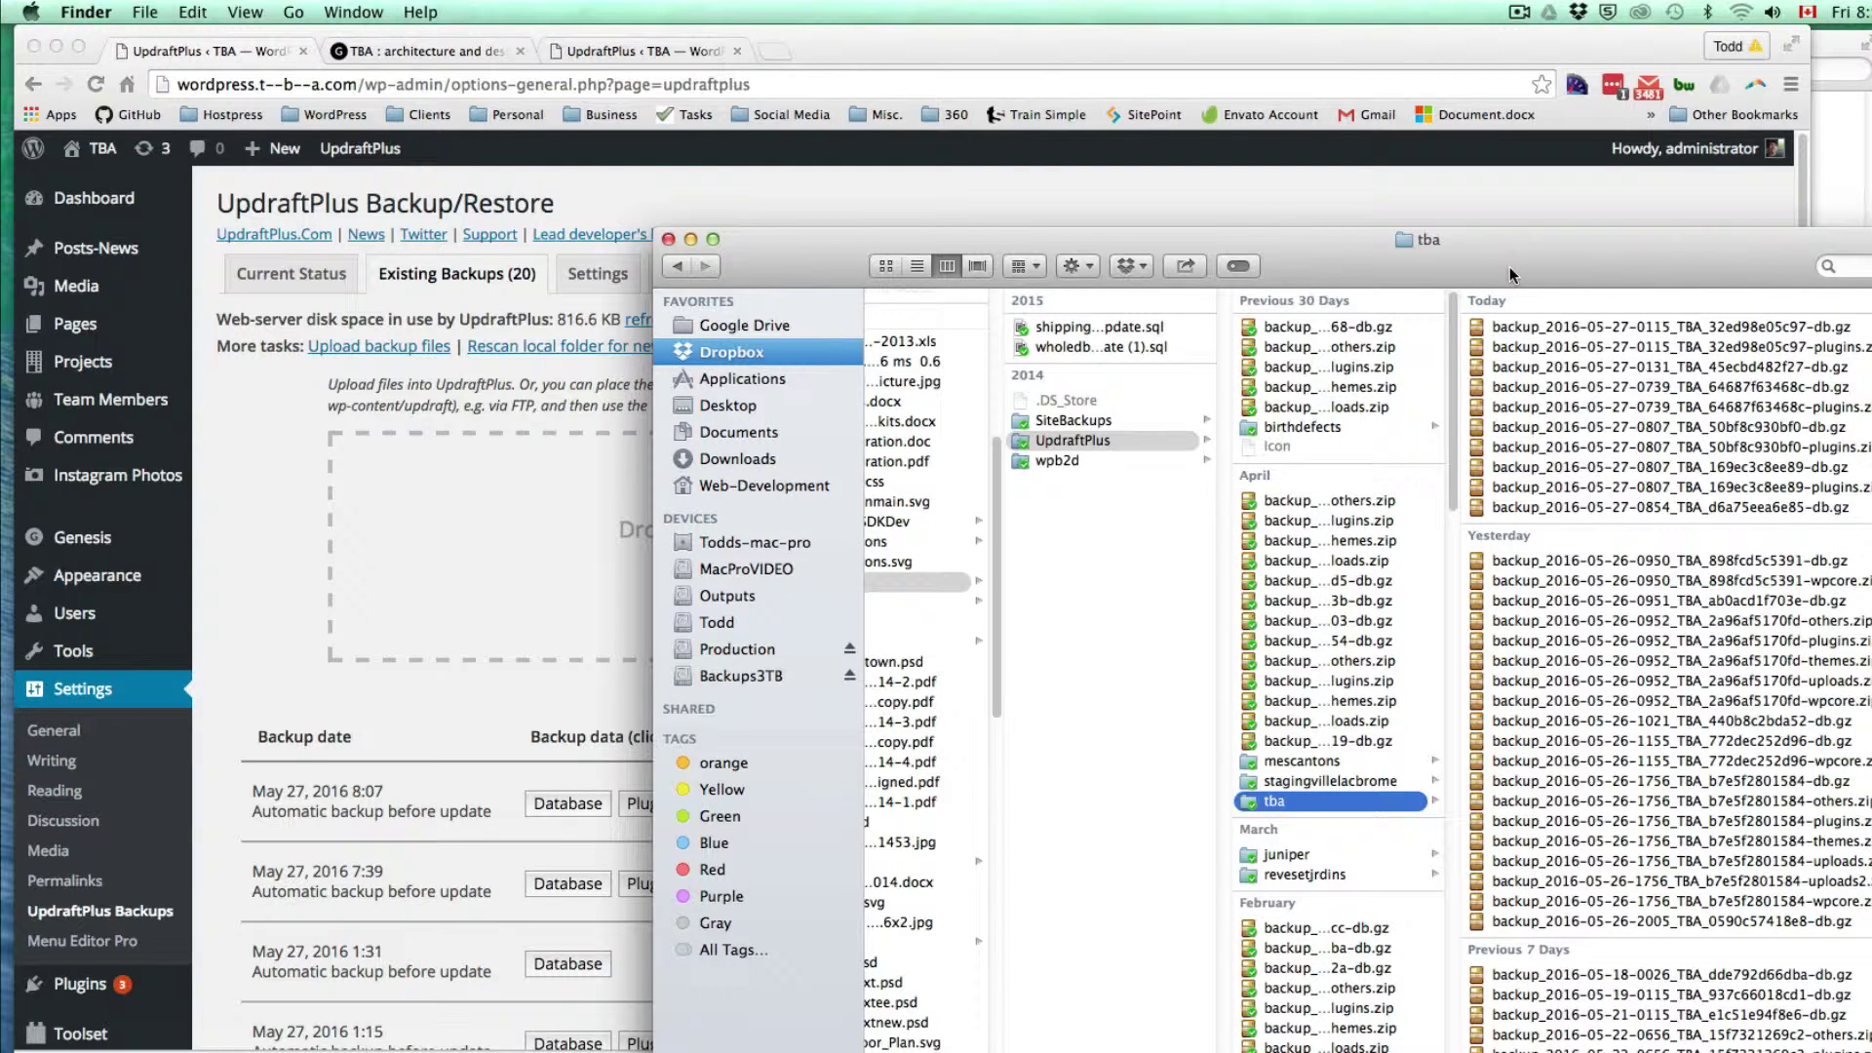
Upload the newest 0854 database backup file from Finder to the live site's upload area
{"action": "left_click", "coordinate": [1637, 509]}
{"action": "left_click_drag", "start_coordinate": [1531, 505], "coordinate": [492, 559]}
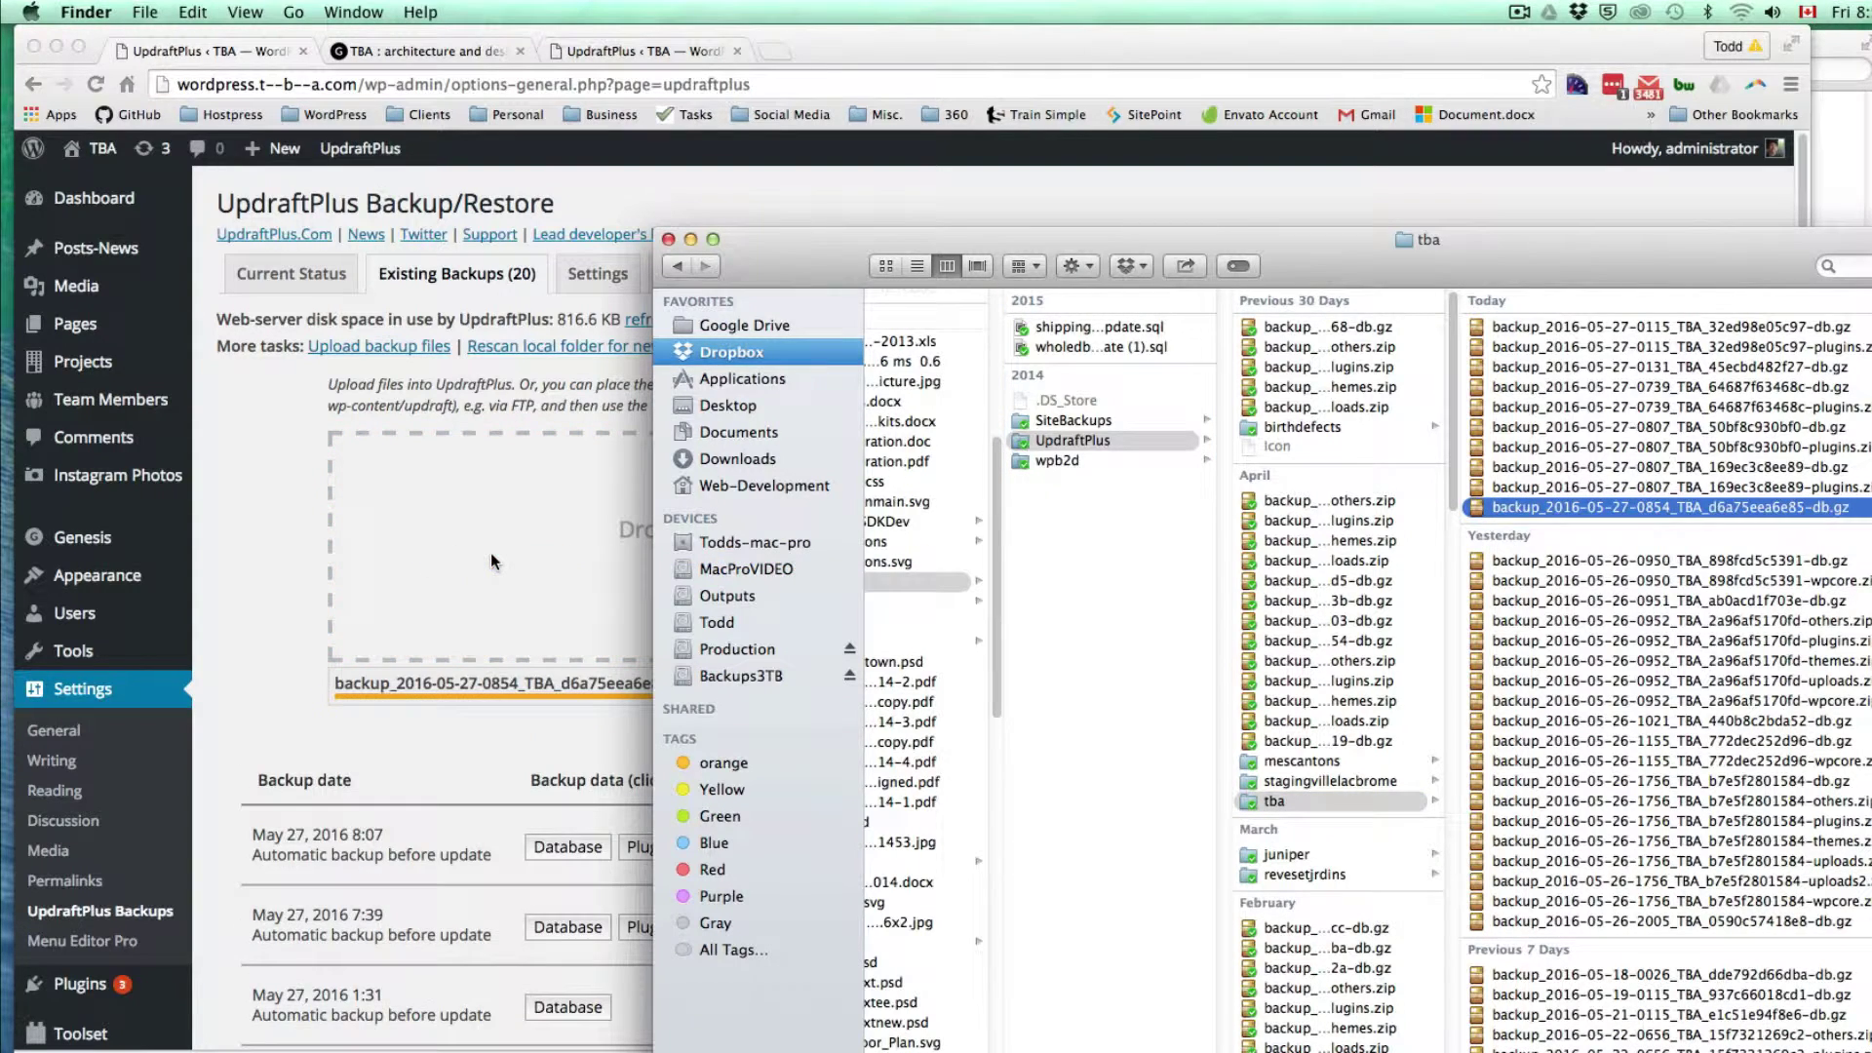
{"action": "key", "text": "super+w"}
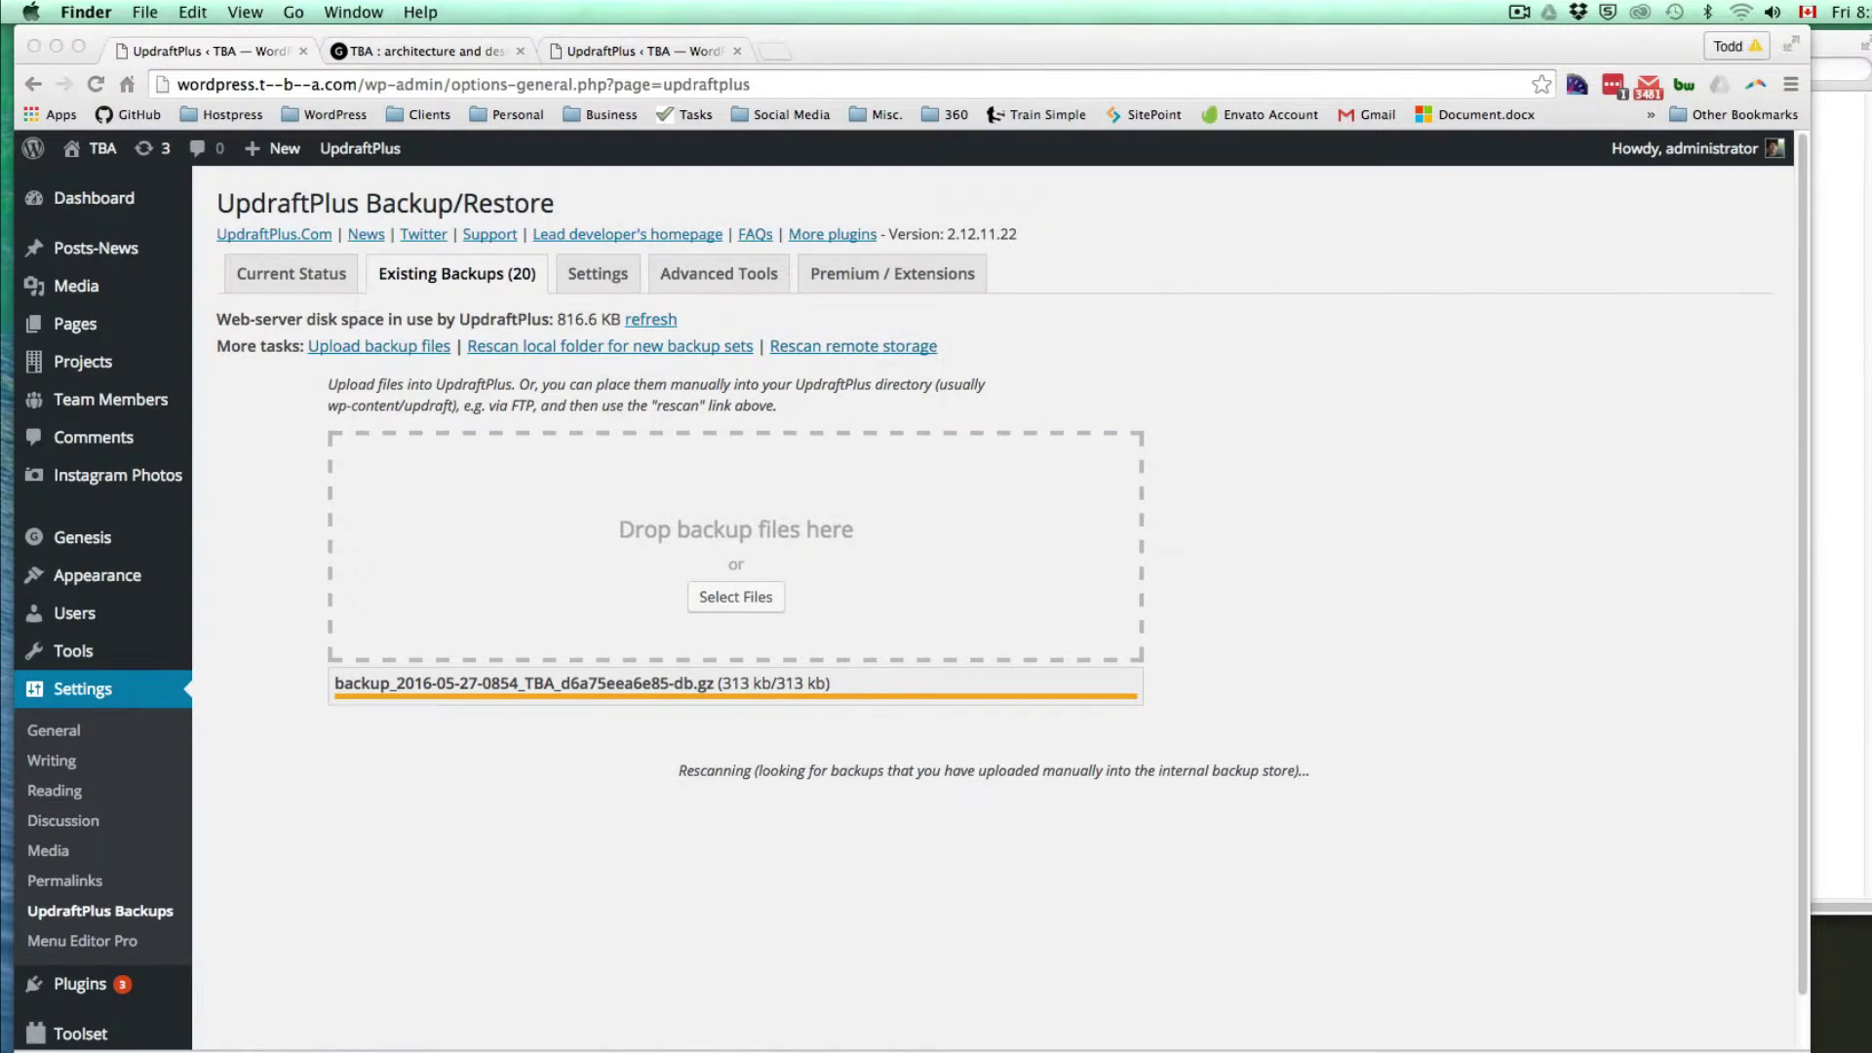
Rescan the local folder so the May 27, 2016 8:54 backup appears among 21 backups
{"action": "left_click", "coordinate": [1129, 518]}
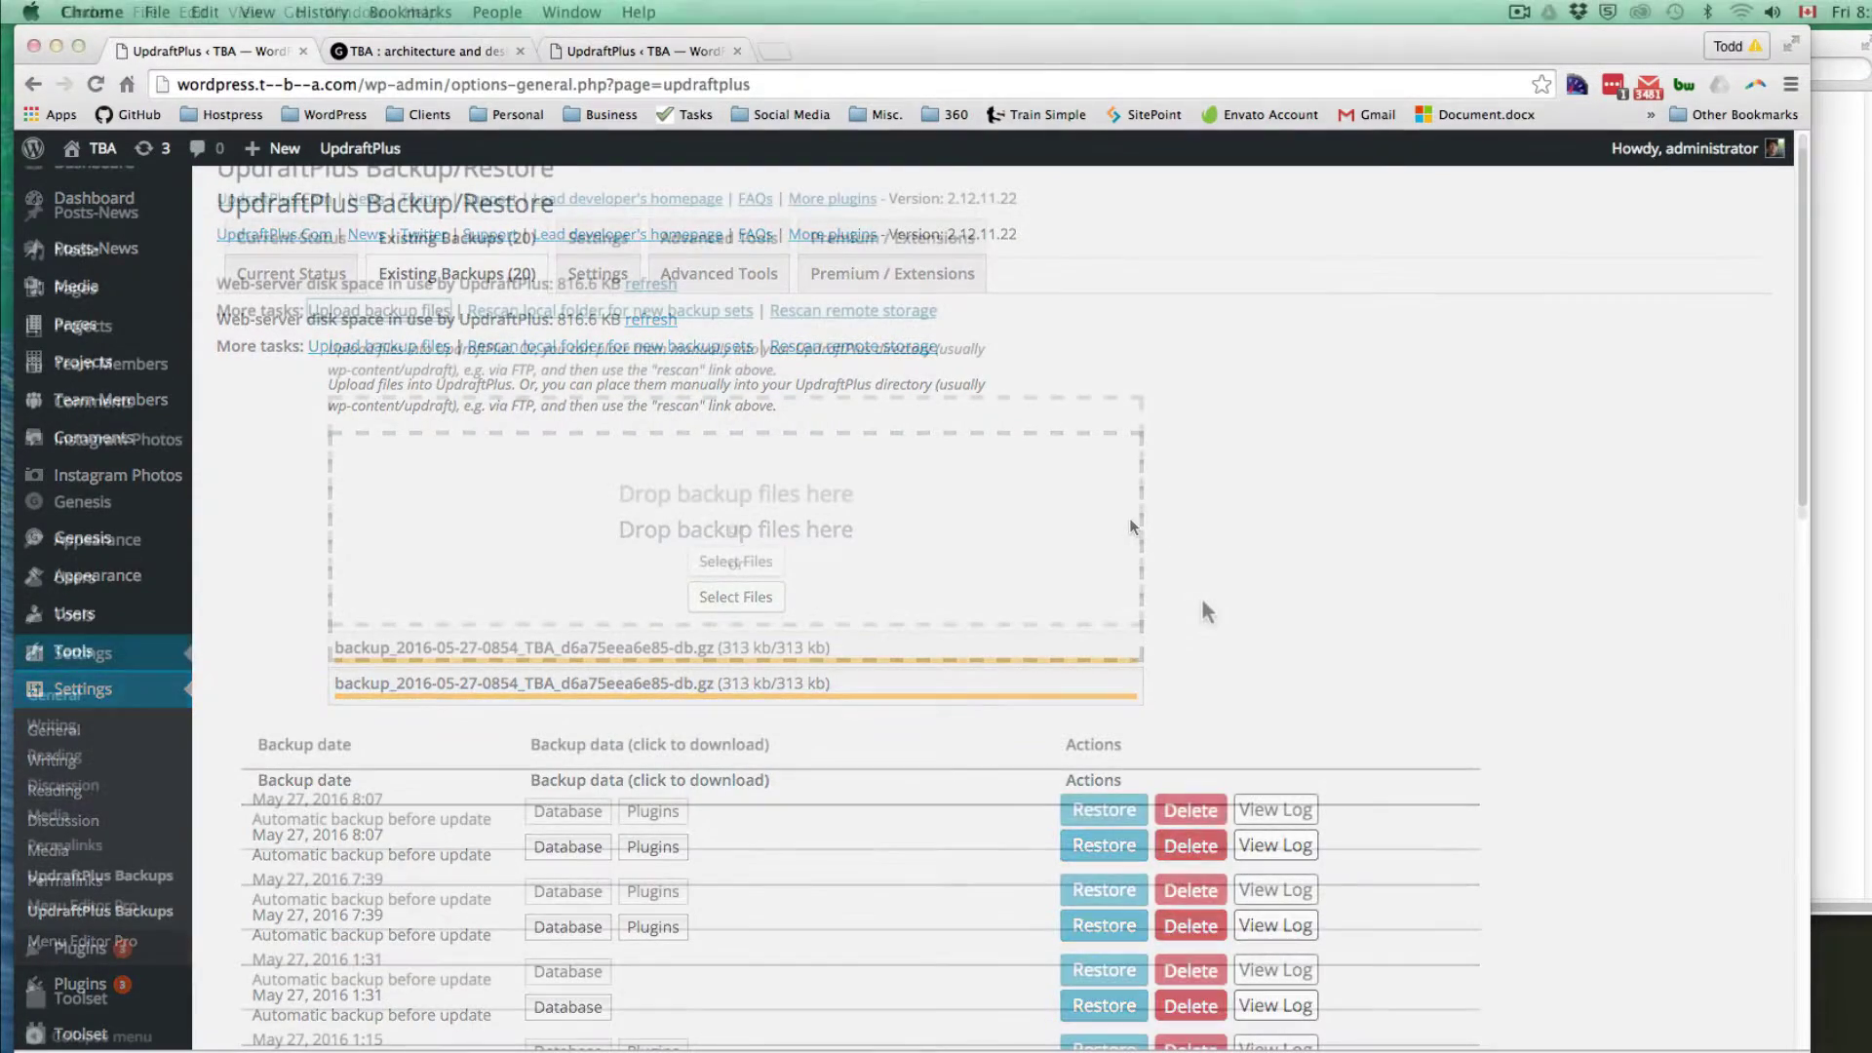
{"action": "scroll", "coordinate": [1170, 565], "scroll_direction": "down", "scroll_amount": 1}
{"action": "left_click", "coordinate": [617, 312]}
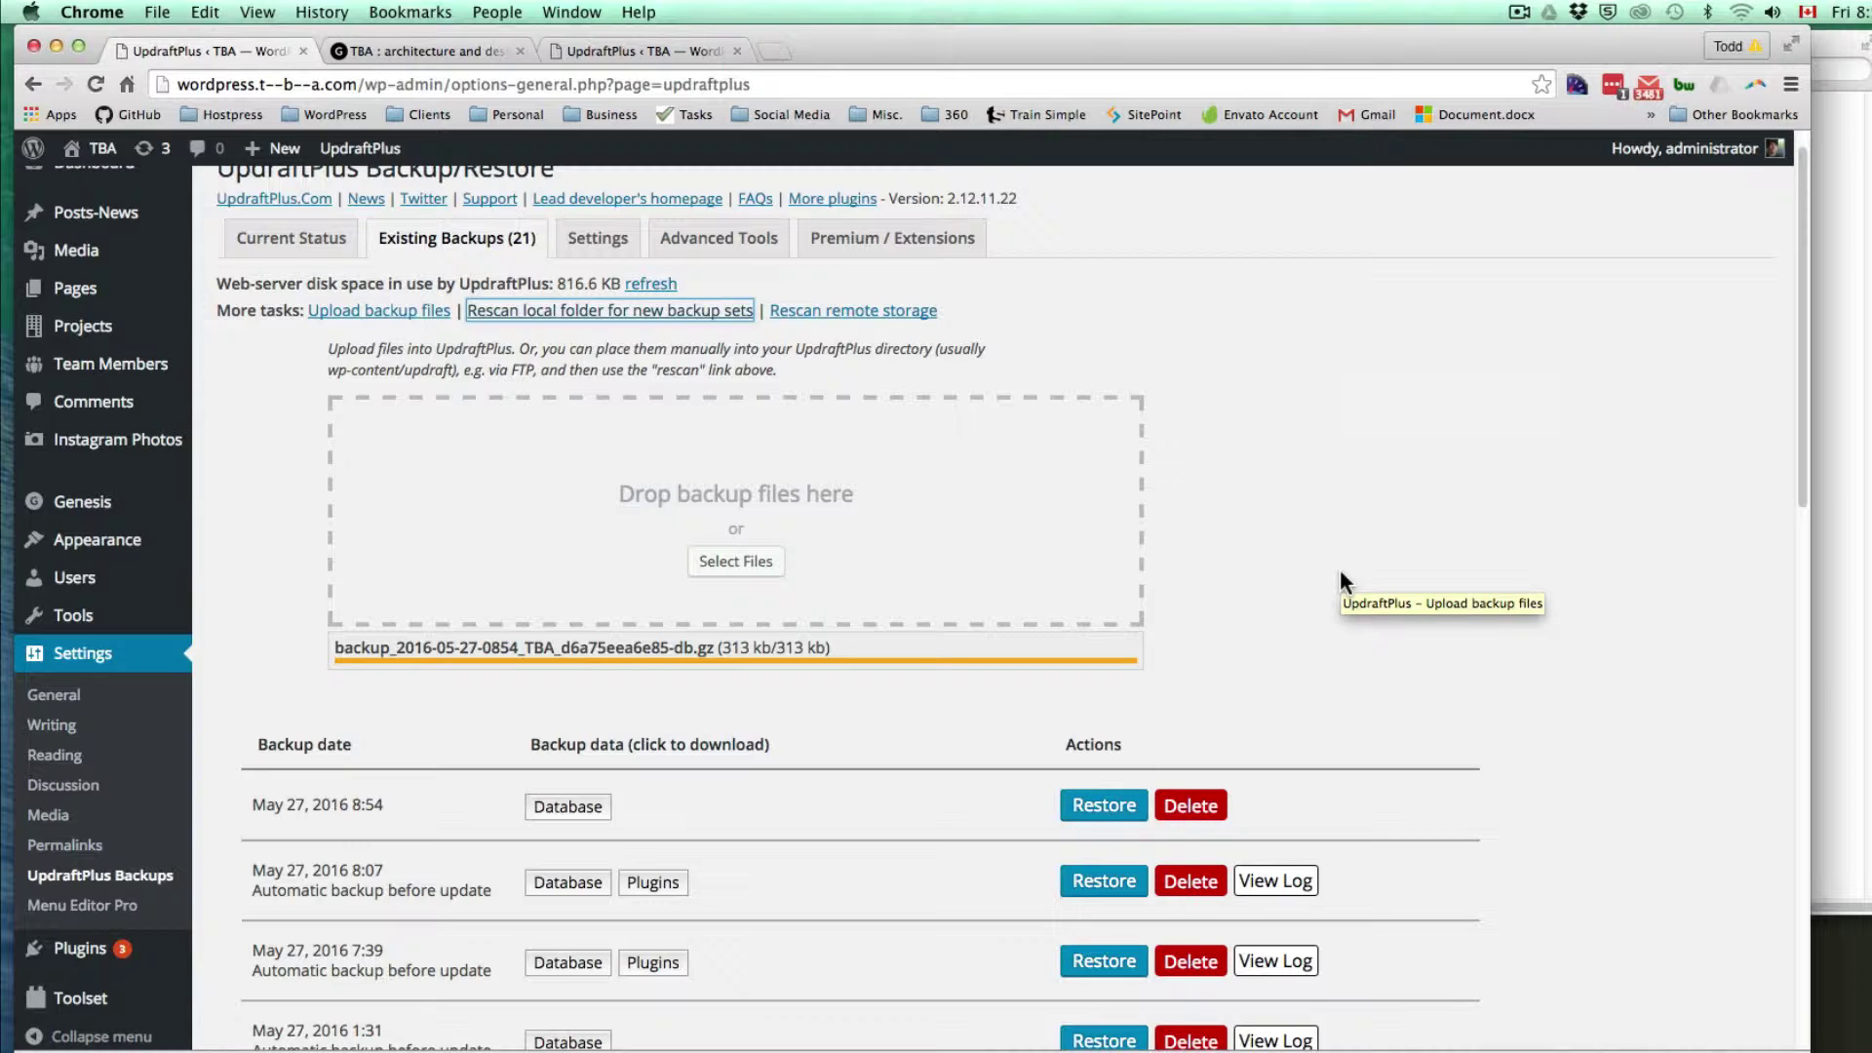
Restore the database from the May 27 8:54 backup with site-location search-and-replace, proceeding past the PHP warning
{"action": "scroll", "coordinate": [1302, 513], "scroll_direction": "up", "scroll_amount": 1}
{"action": "scroll", "coordinate": [1302, 513], "scroll_direction": "down", "scroll_amount": 1}
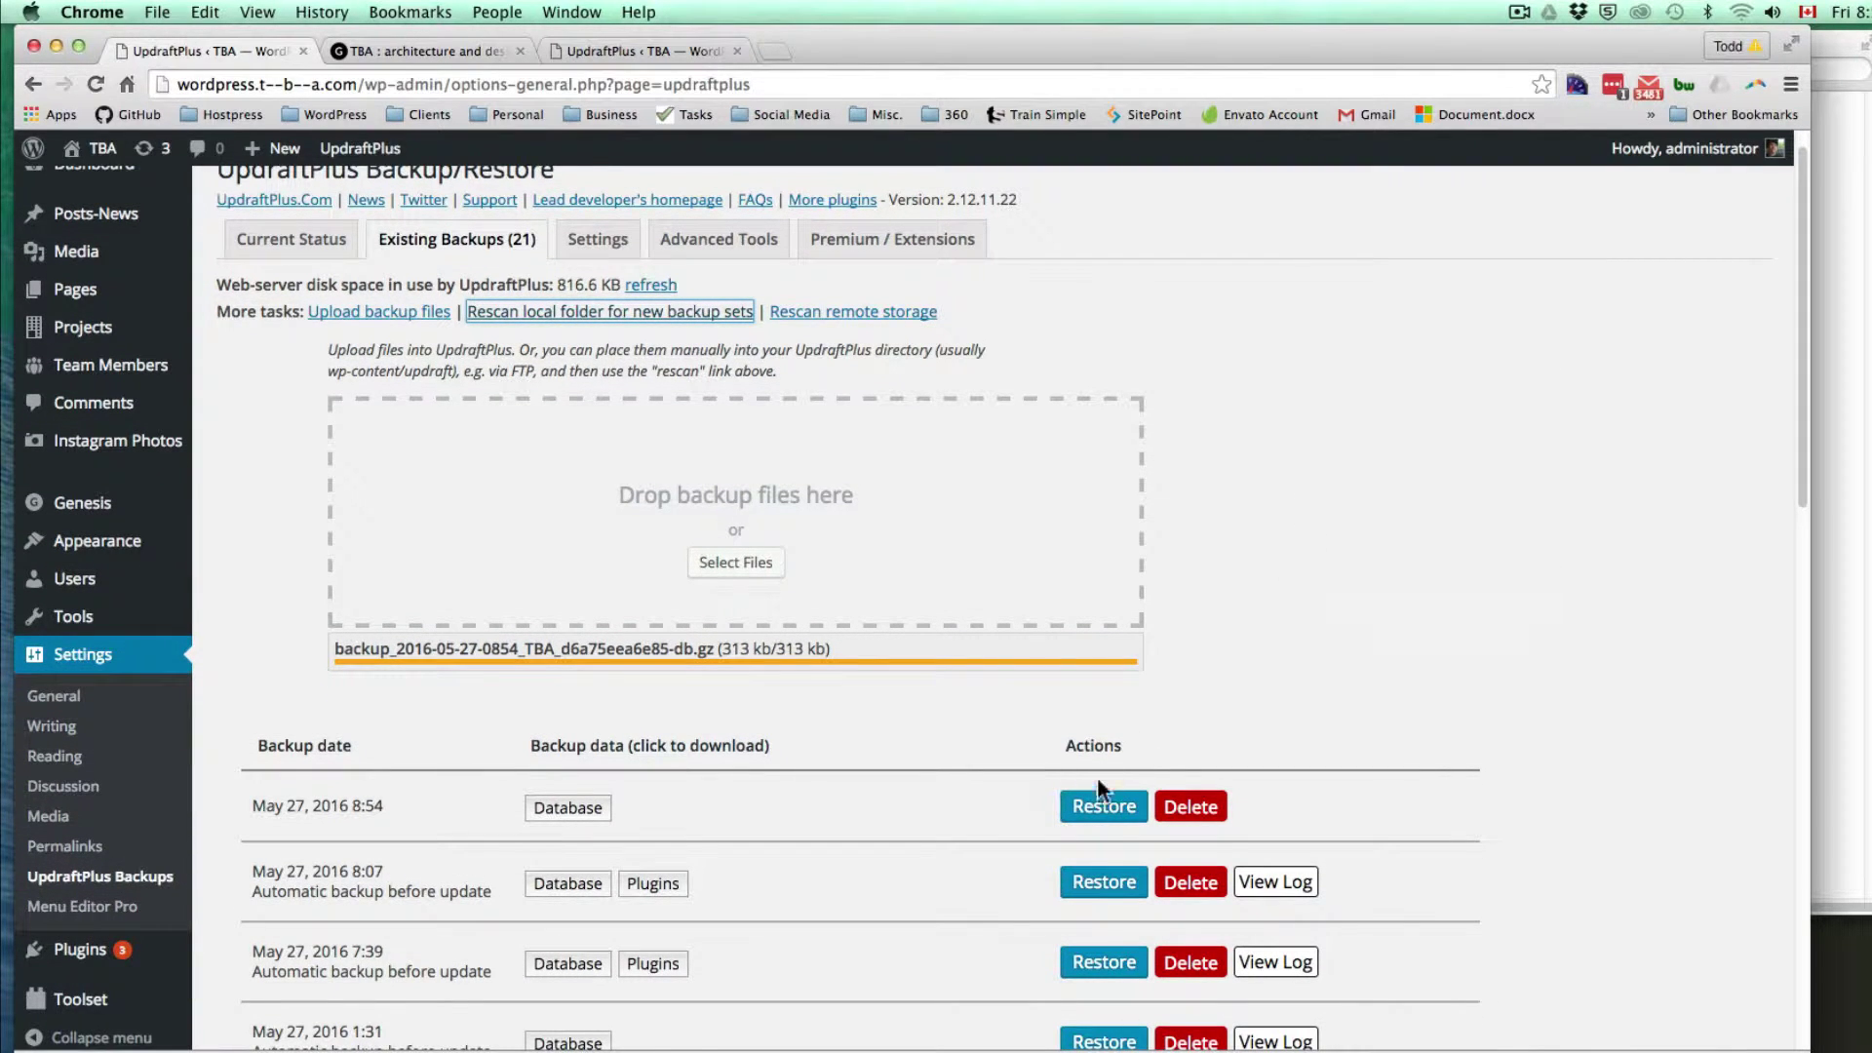
{"action": "left_click", "coordinate": [1104, 806]}
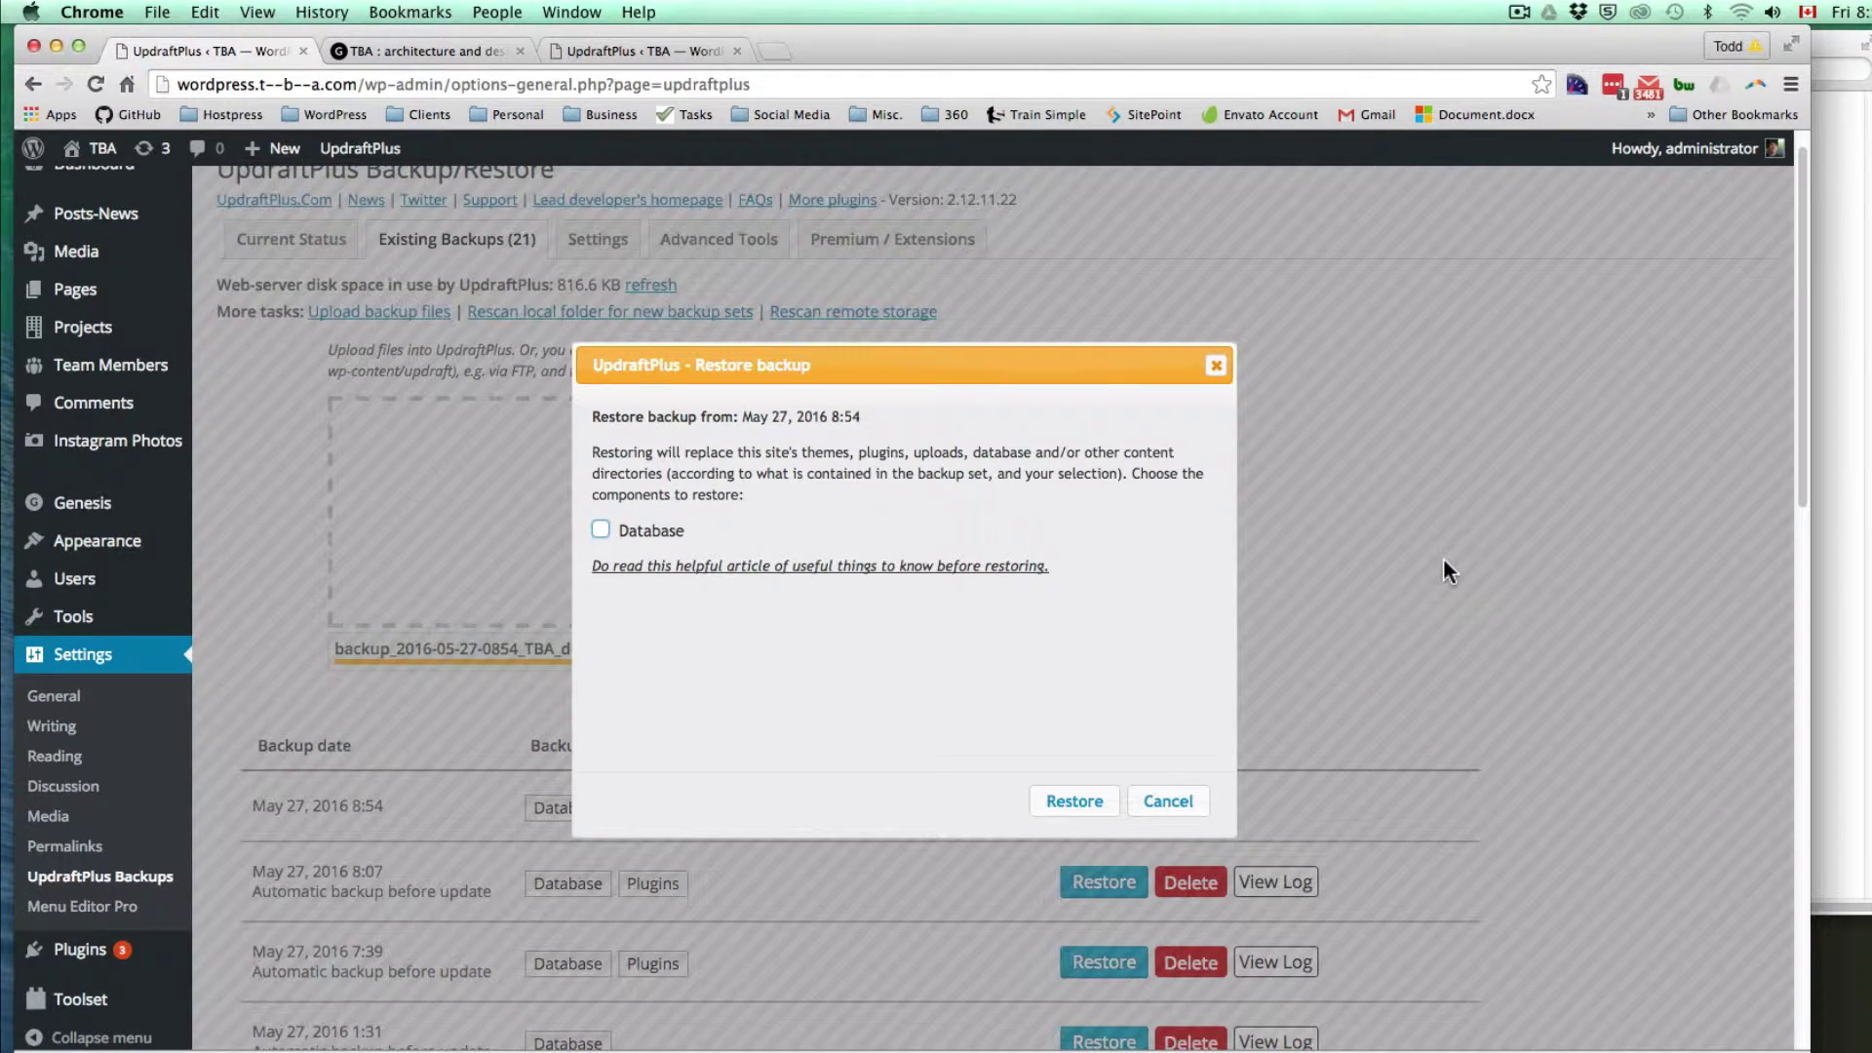
{"action": "left_click", "coordinate": [601, 530]}
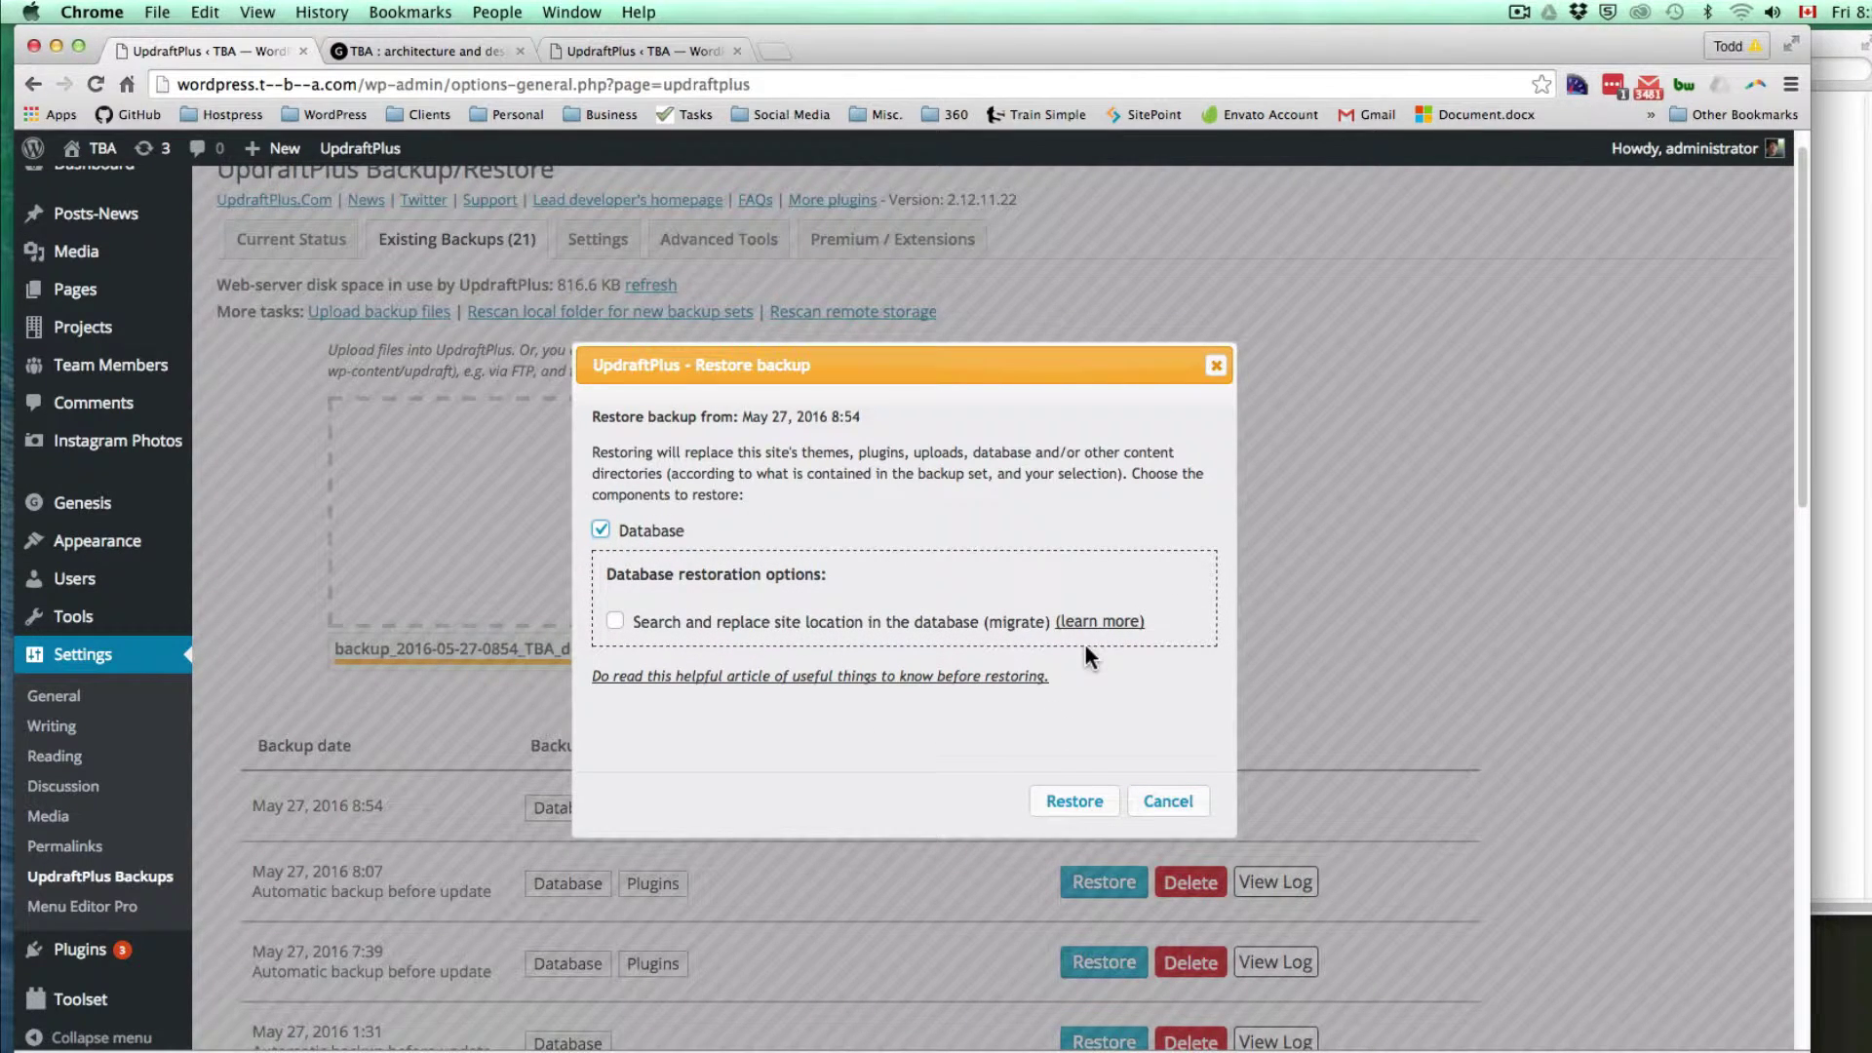
{"action": "left_click", "coordinate": [616, 621]}
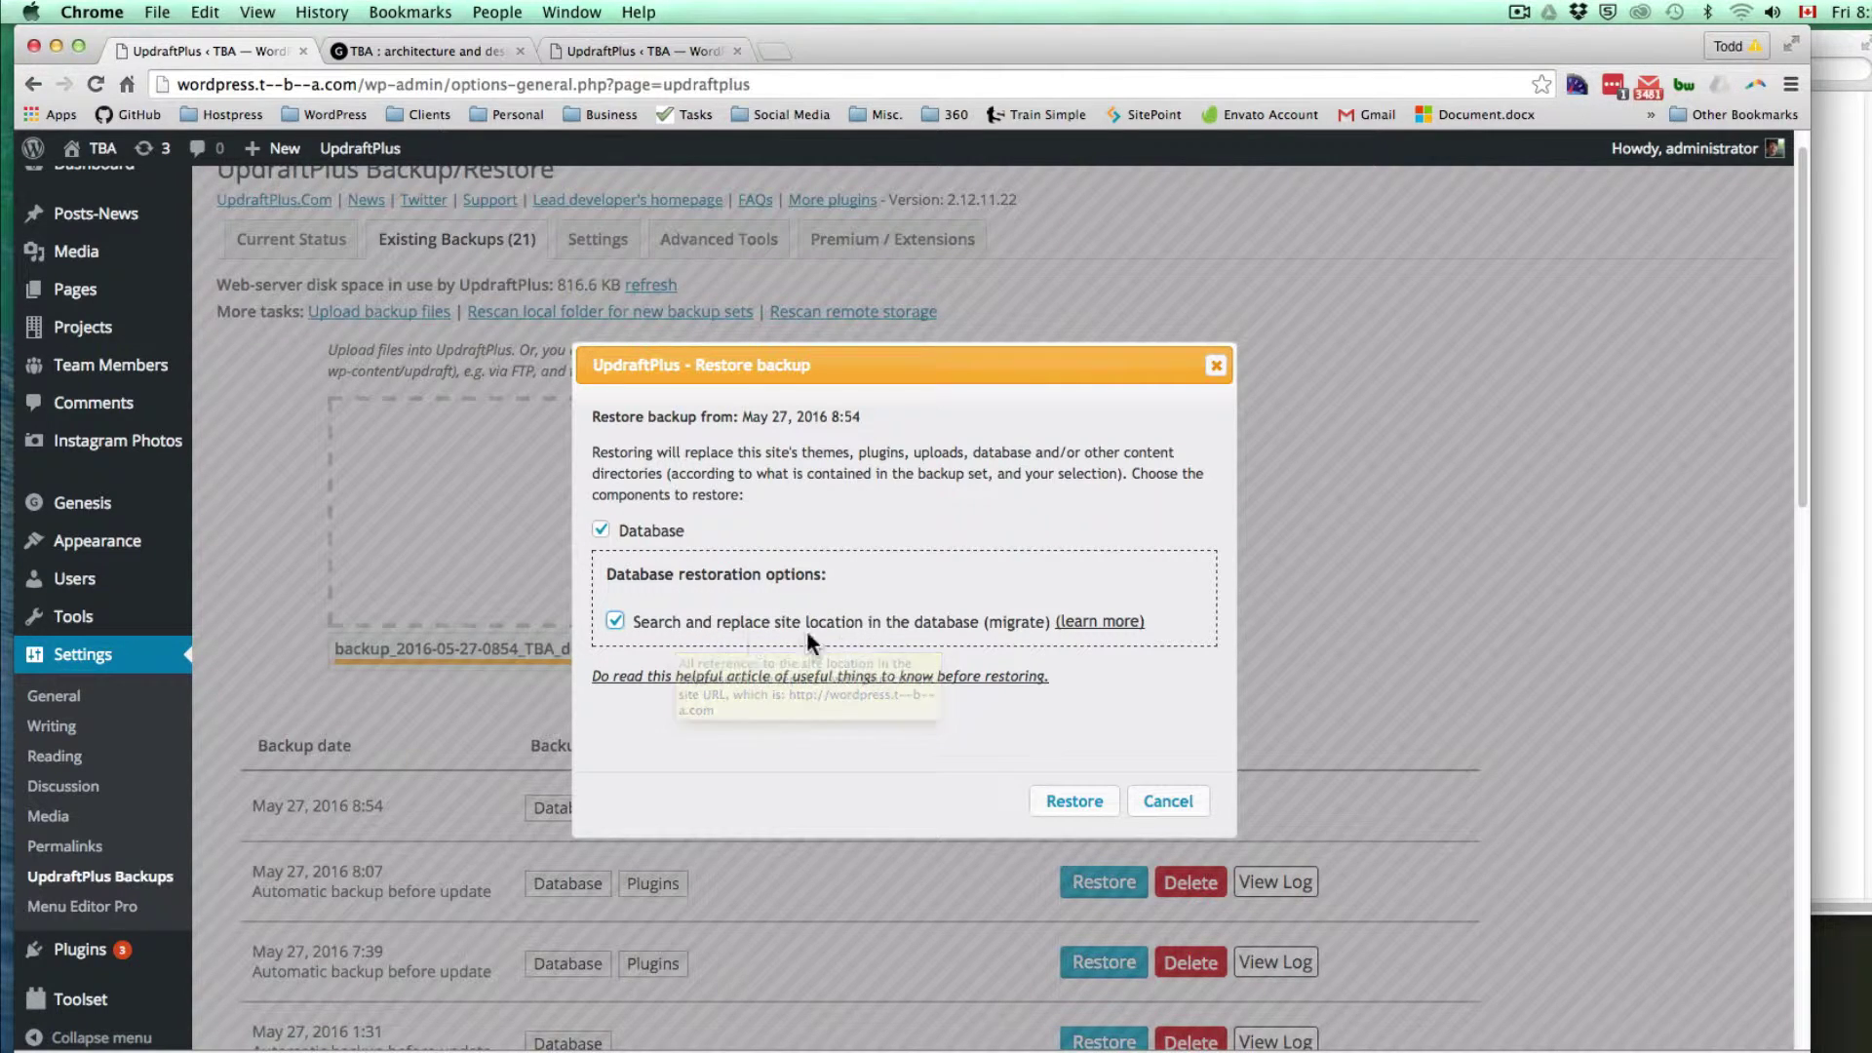
{"action": "left_click", "coordinate": [1069, 803]}
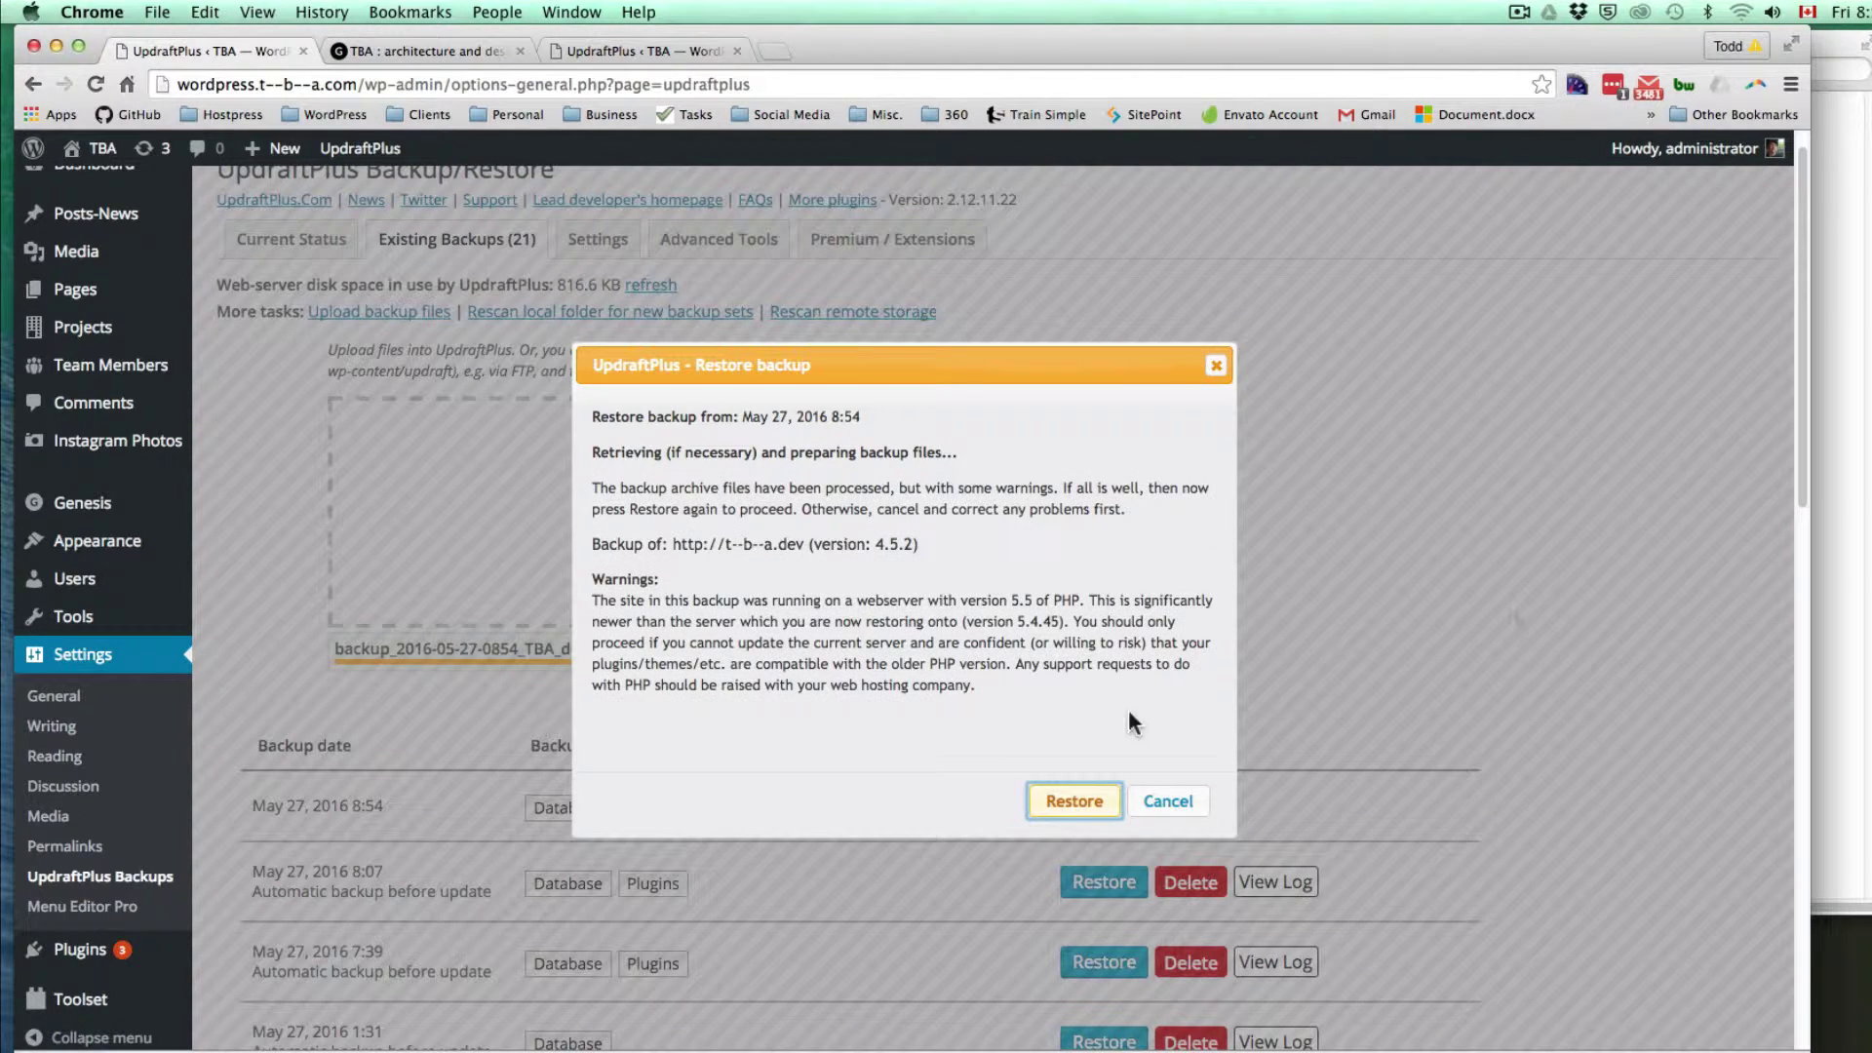
{"action": "left_click", "coordinate": [1061, 809]}
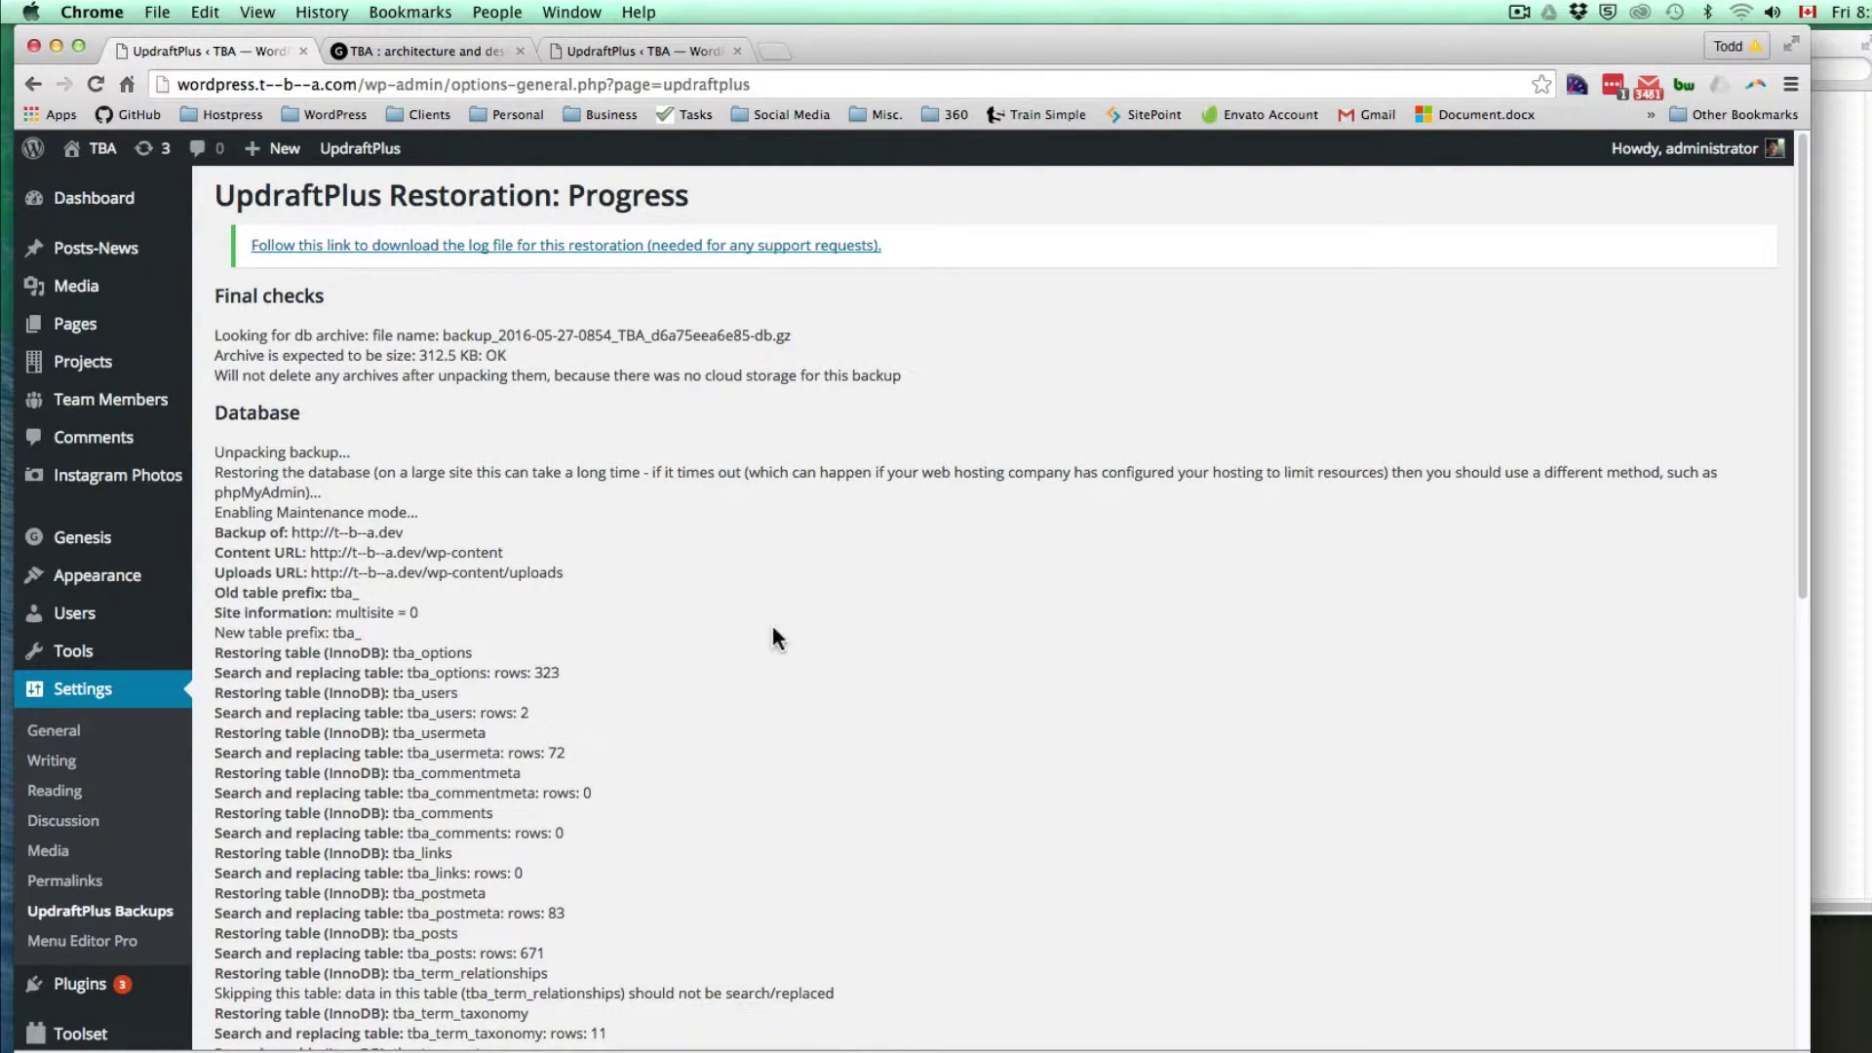
Confirm 'Restore successful!' with 116 URL changes and 0 errors, then open the TBA site in a new tab
{"action": "scroll", "coordinate": [773, 638], "scroll_direction": "down", "scroll_amount": 15}
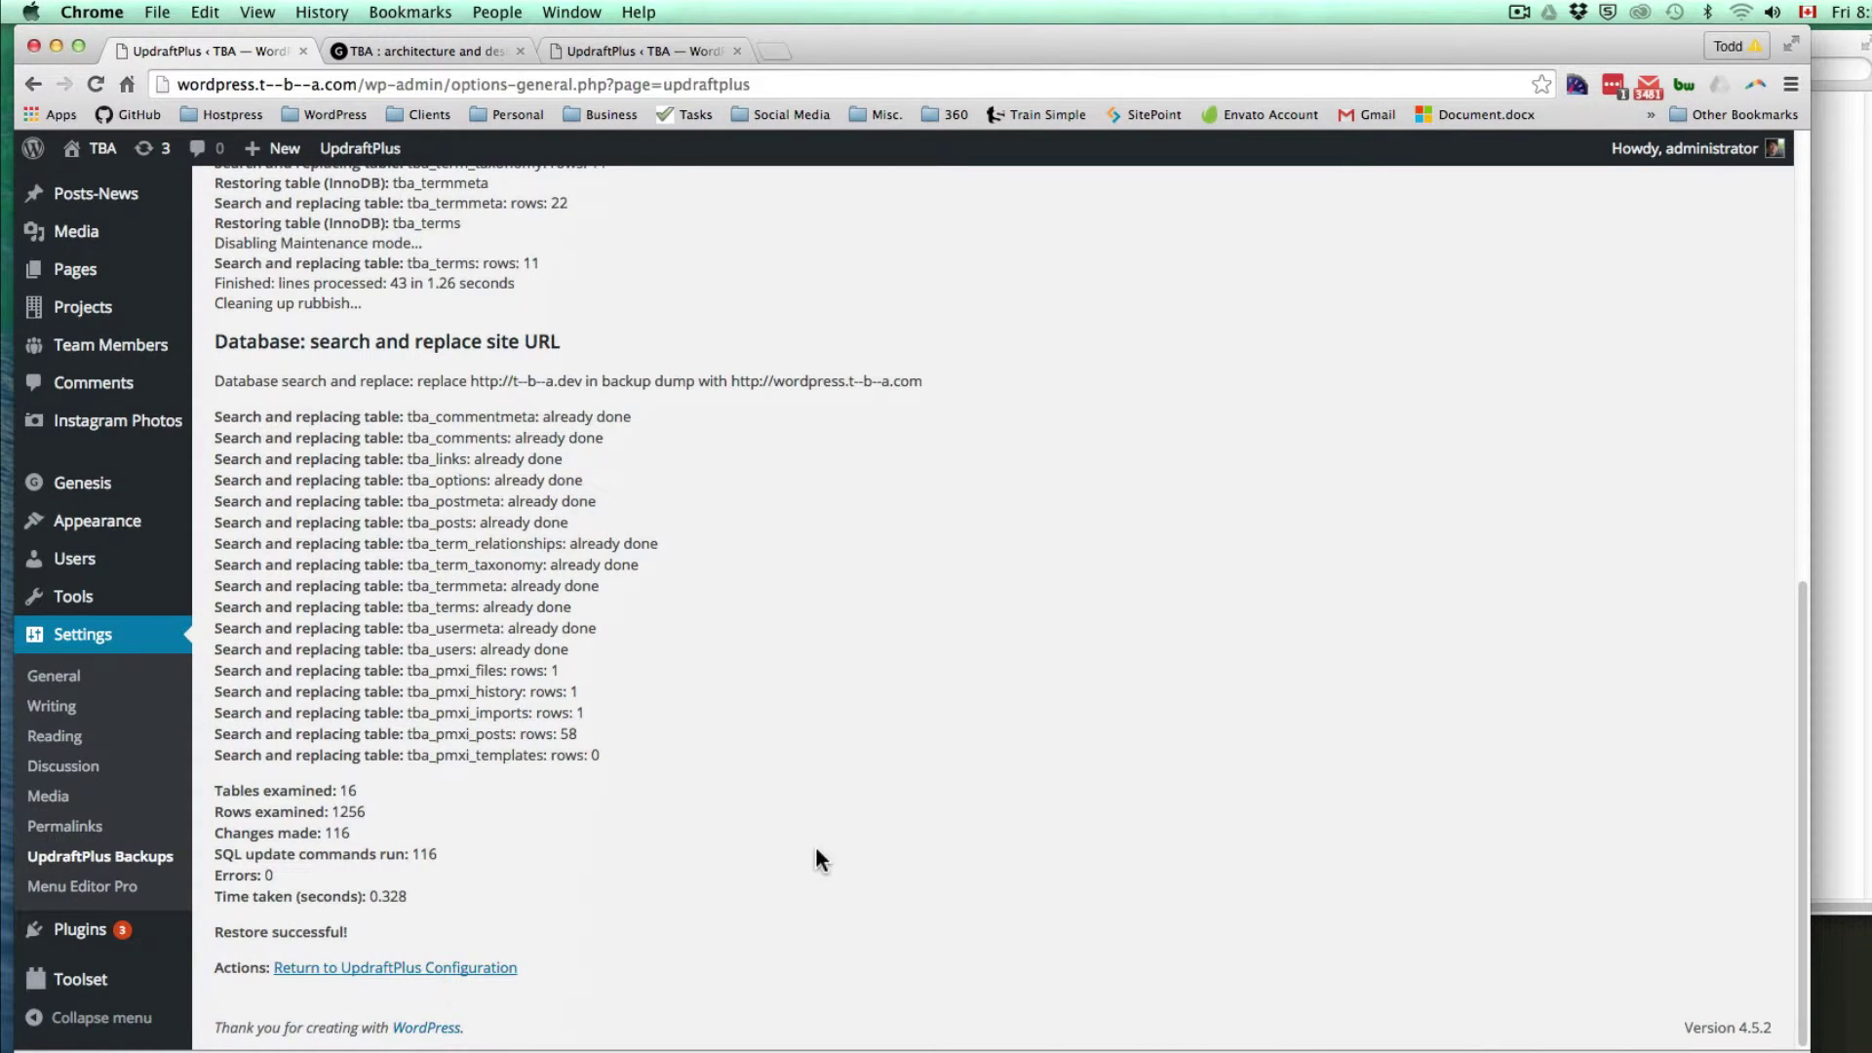
{"action": "right_click", "coordinate": [103, 149]}
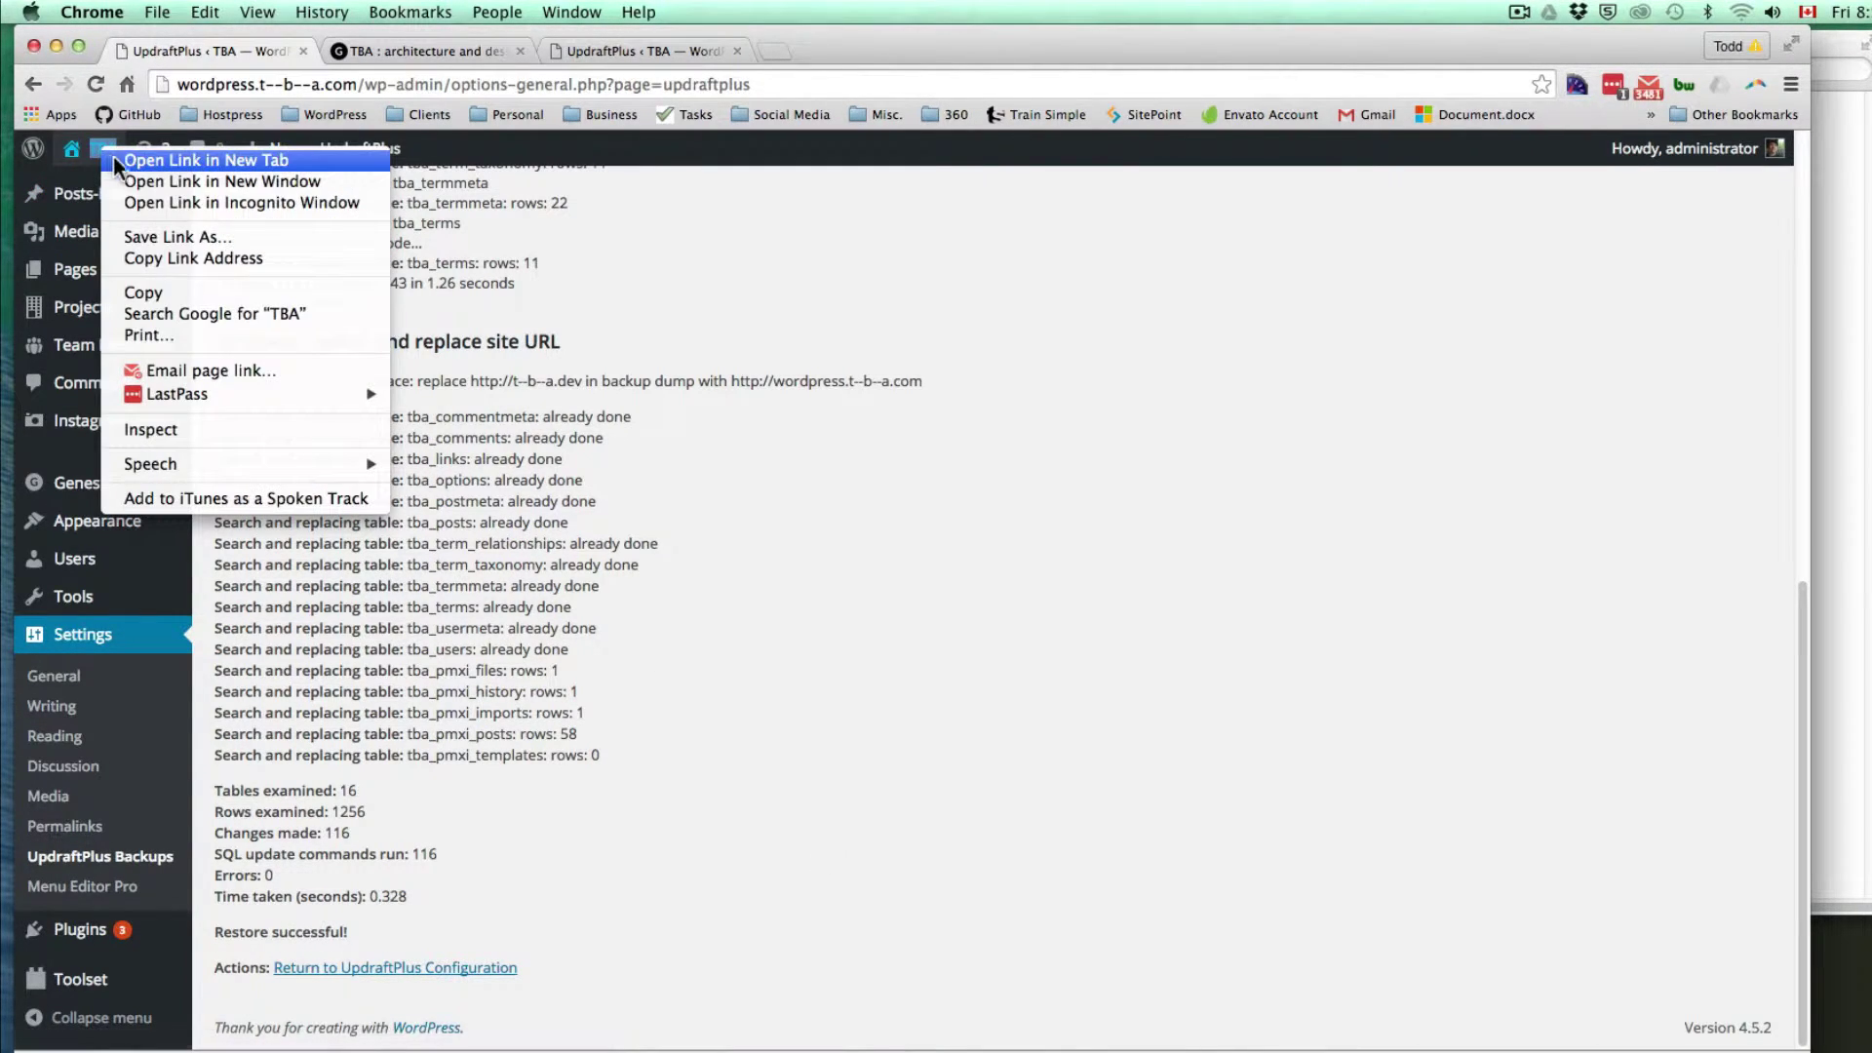
{"action": "left_click", "coordinate": [156, 160]}
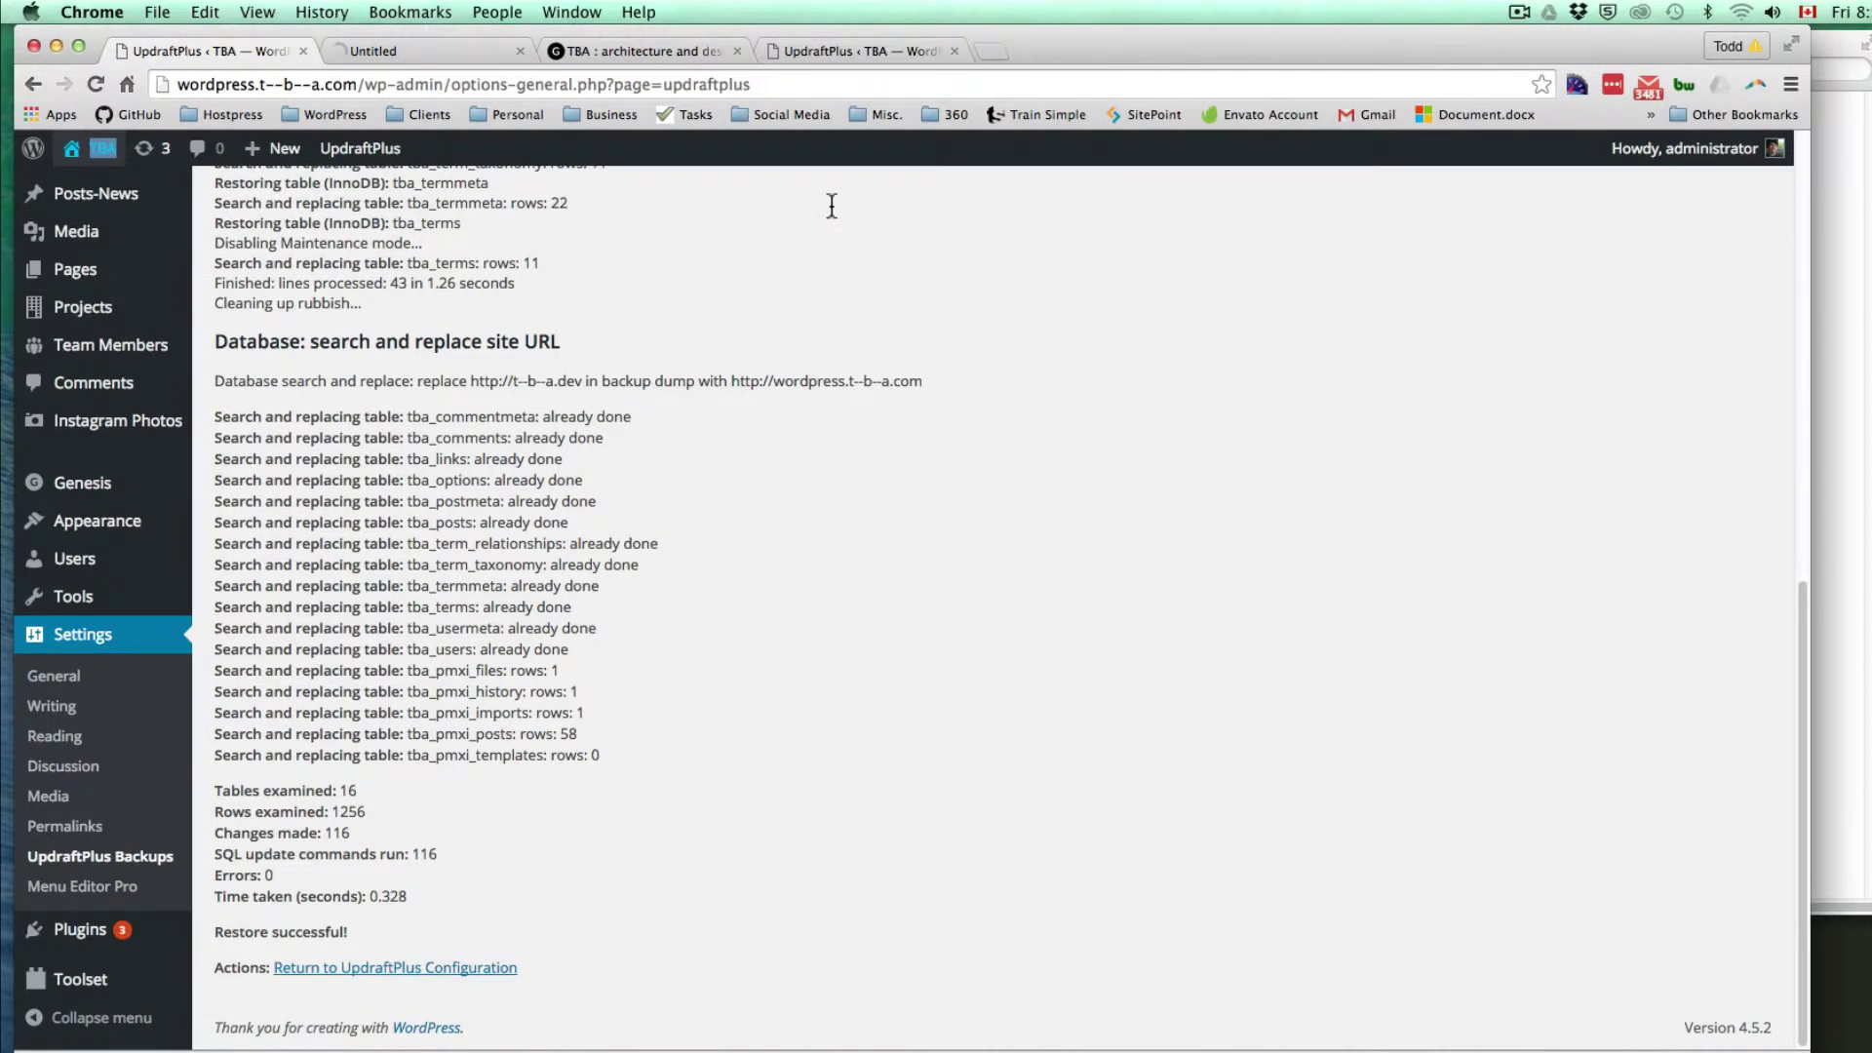
Browse the restored TBA homepage and OFFICE page, then return to the restore log (16 tables, 1256 rows)
{"action": "left_click", "coordinate": [400, 52]}
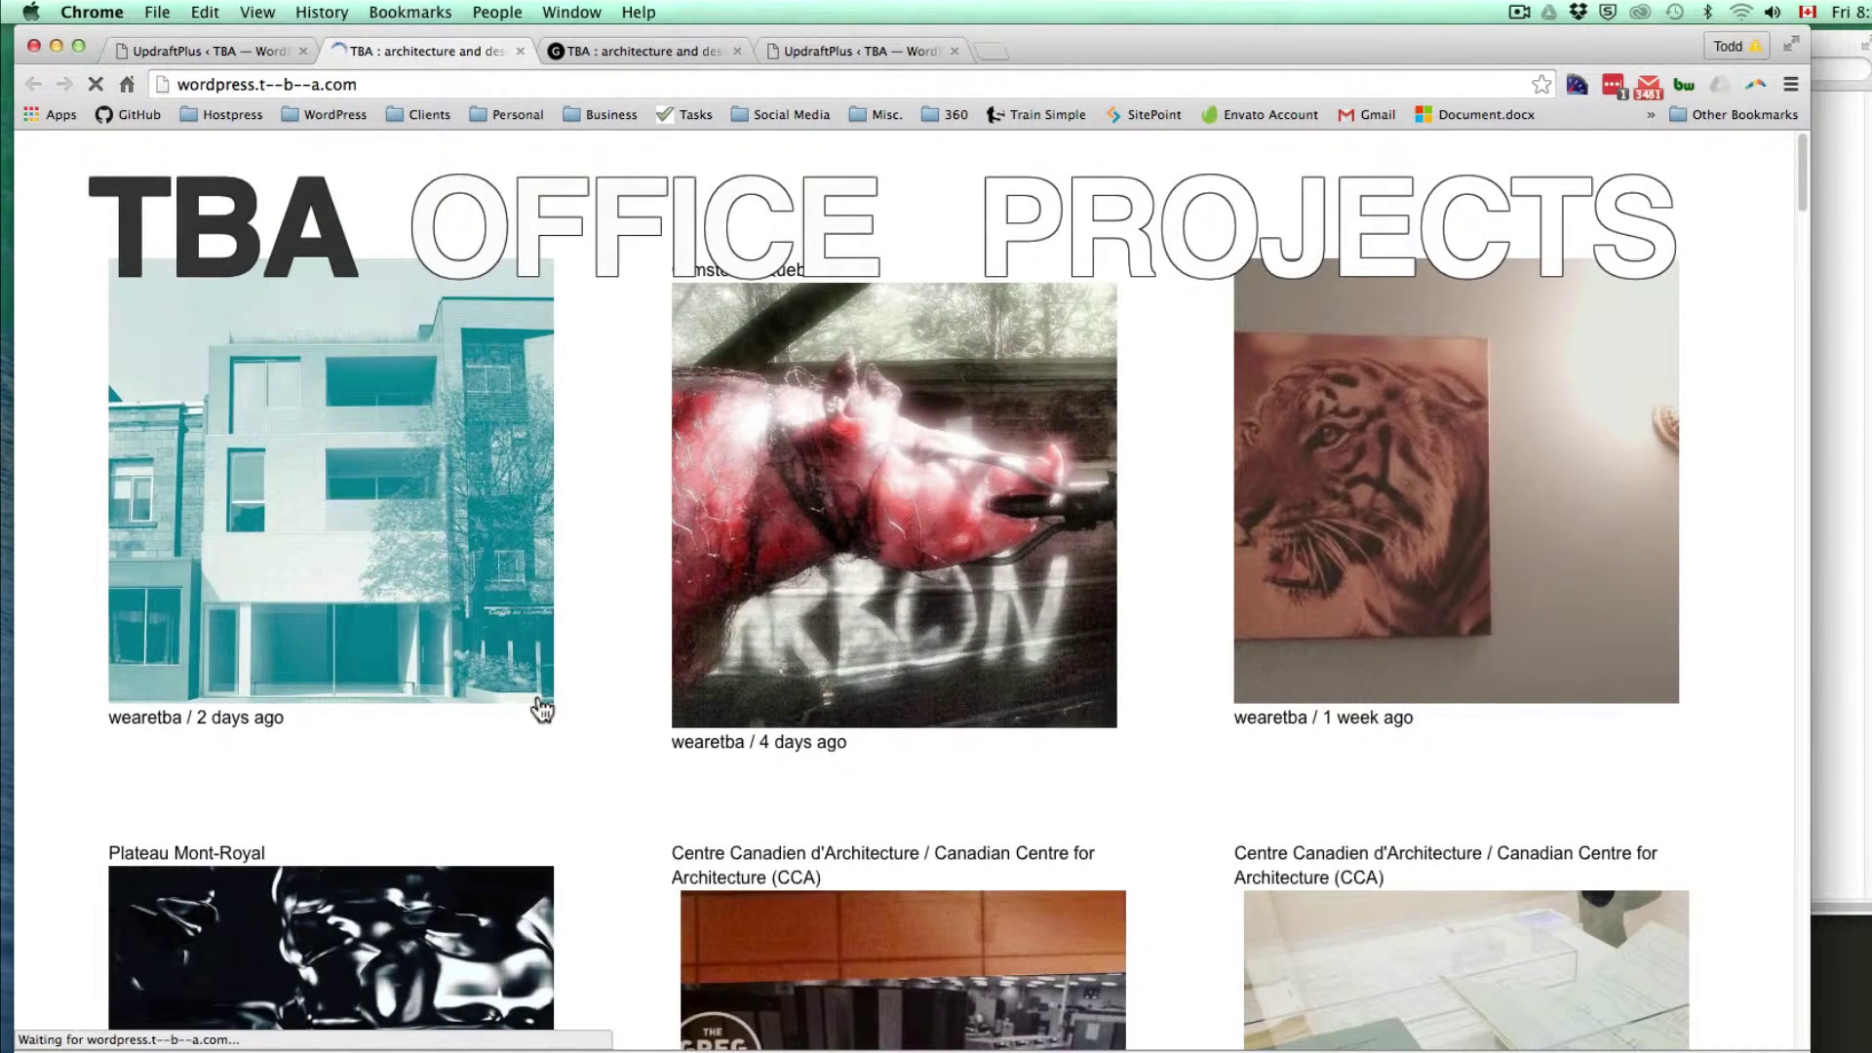
{"action": "scroll", "coordinate": [607, 670], "scroll_direction": "down", "scroll_amount": 7}
{"action": "scroll", "coordinate": [606, 669], "scroll_direction": "down", "scroll_amount": 5}
{"action": "scroll", "coordinate": [607, 669], "scroll_direction": "down", "scroll_amount": 10}
{"action": "scroll", "coordinate": [607, 669], "scroll_direction": "down", "scroll_amount": 5}
{"action": "scroll", "coordinate": [606, 669], "scroll_direction": "up", "scroll_amount": 15}
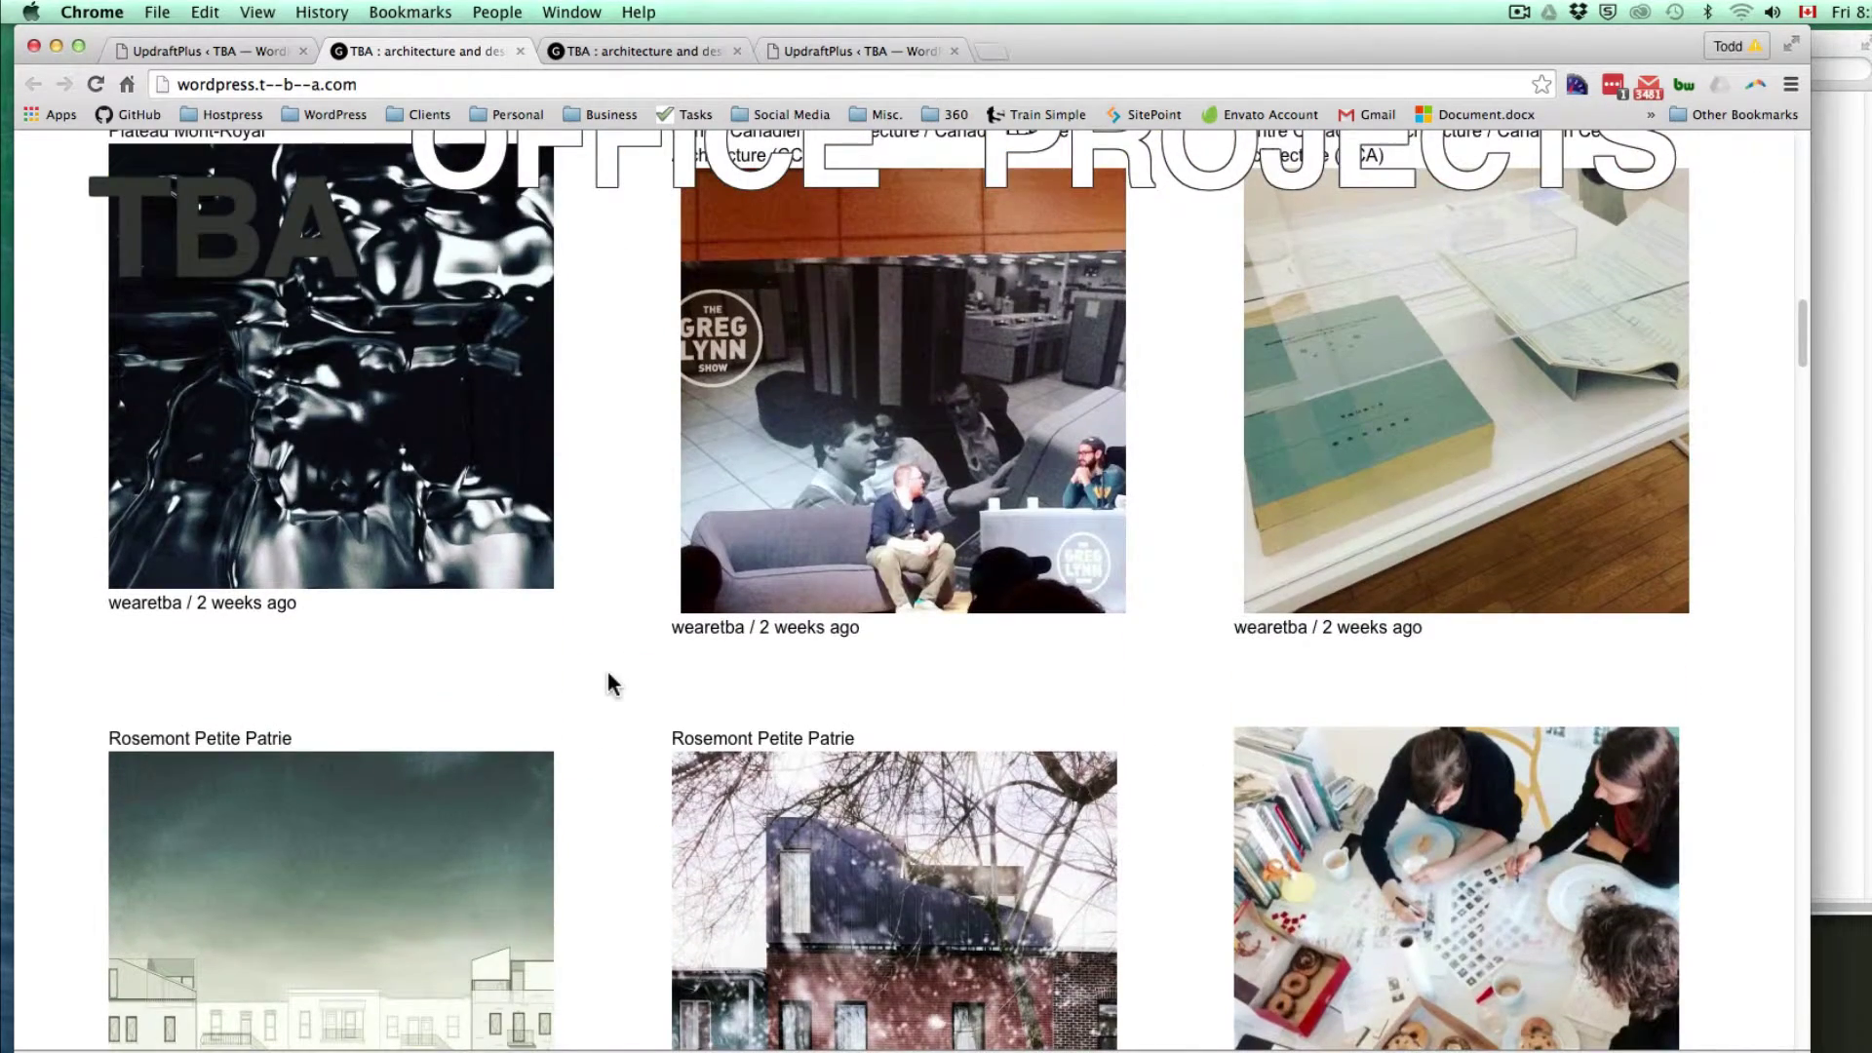
{"action": "scroll", "coordinate": [605, 722], "scroll_direction": "down", "scroll_amount": 15}
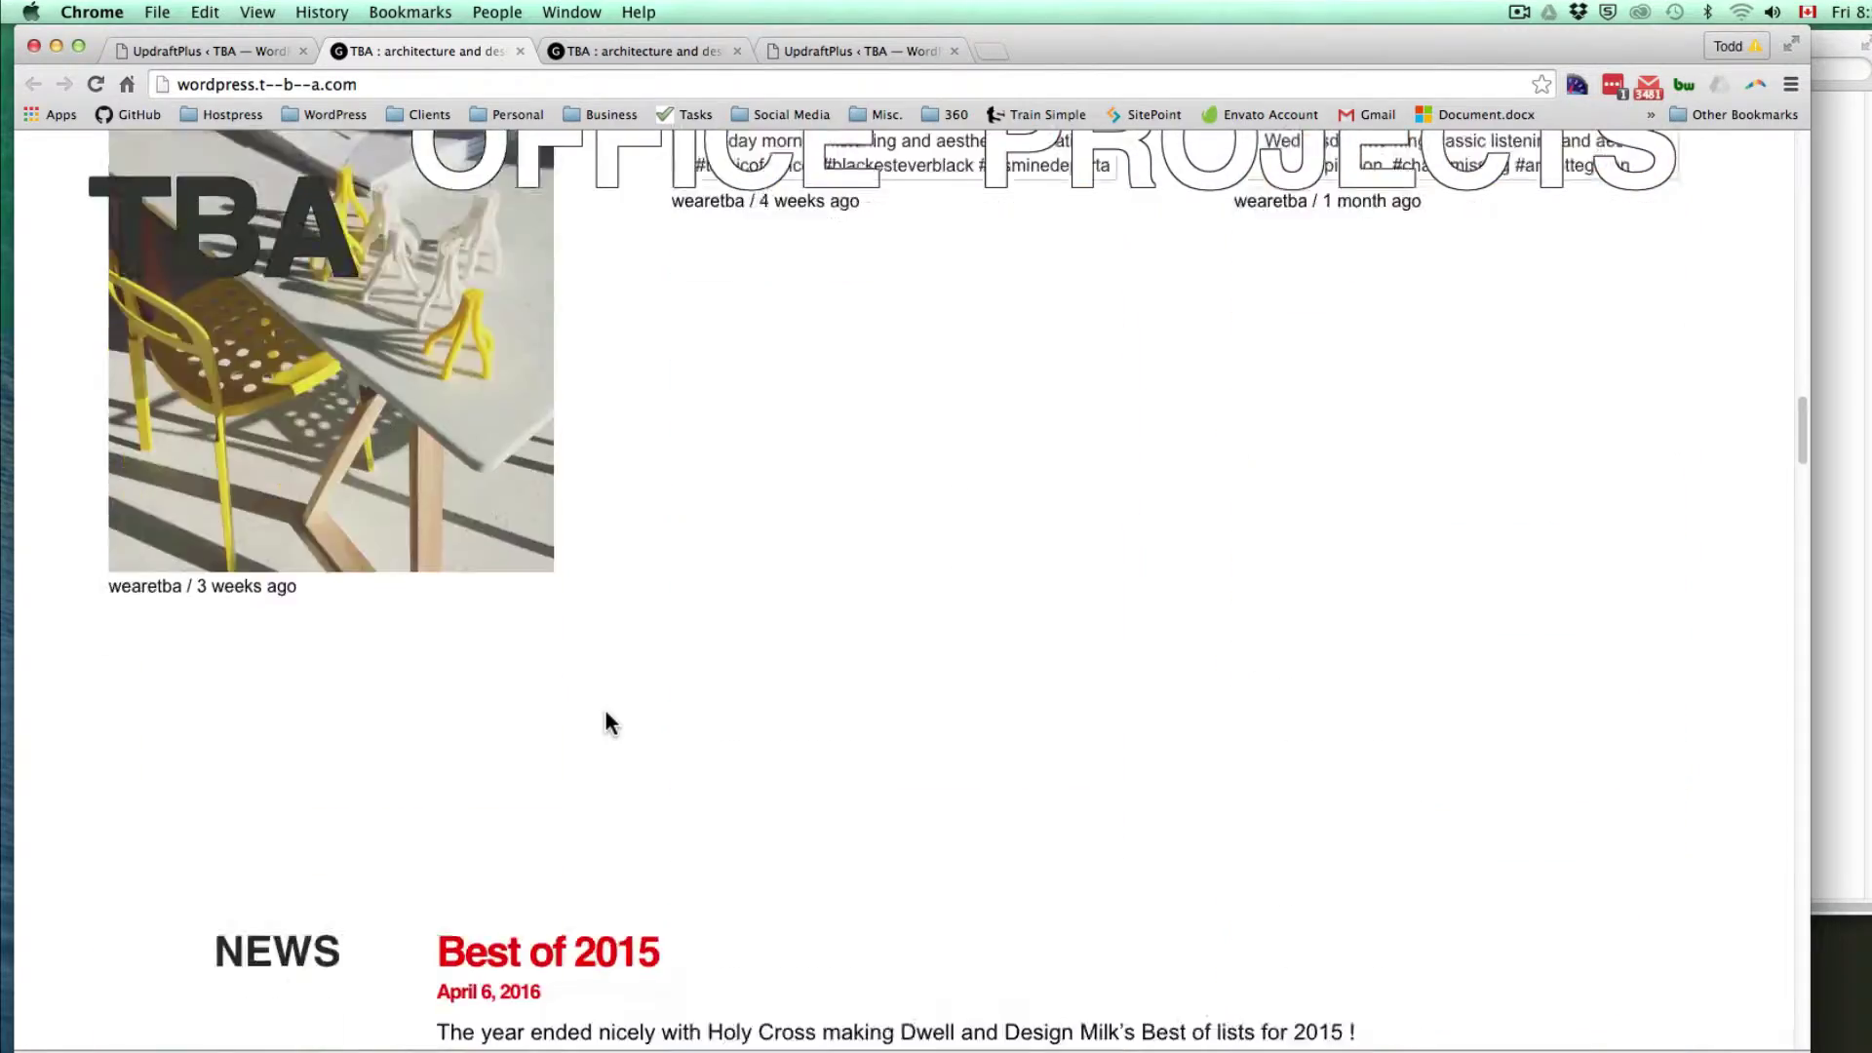
{"action": "scroll", "coordinate": [605, 713], "scroll_direction": "up", "scroll_amount": 15}
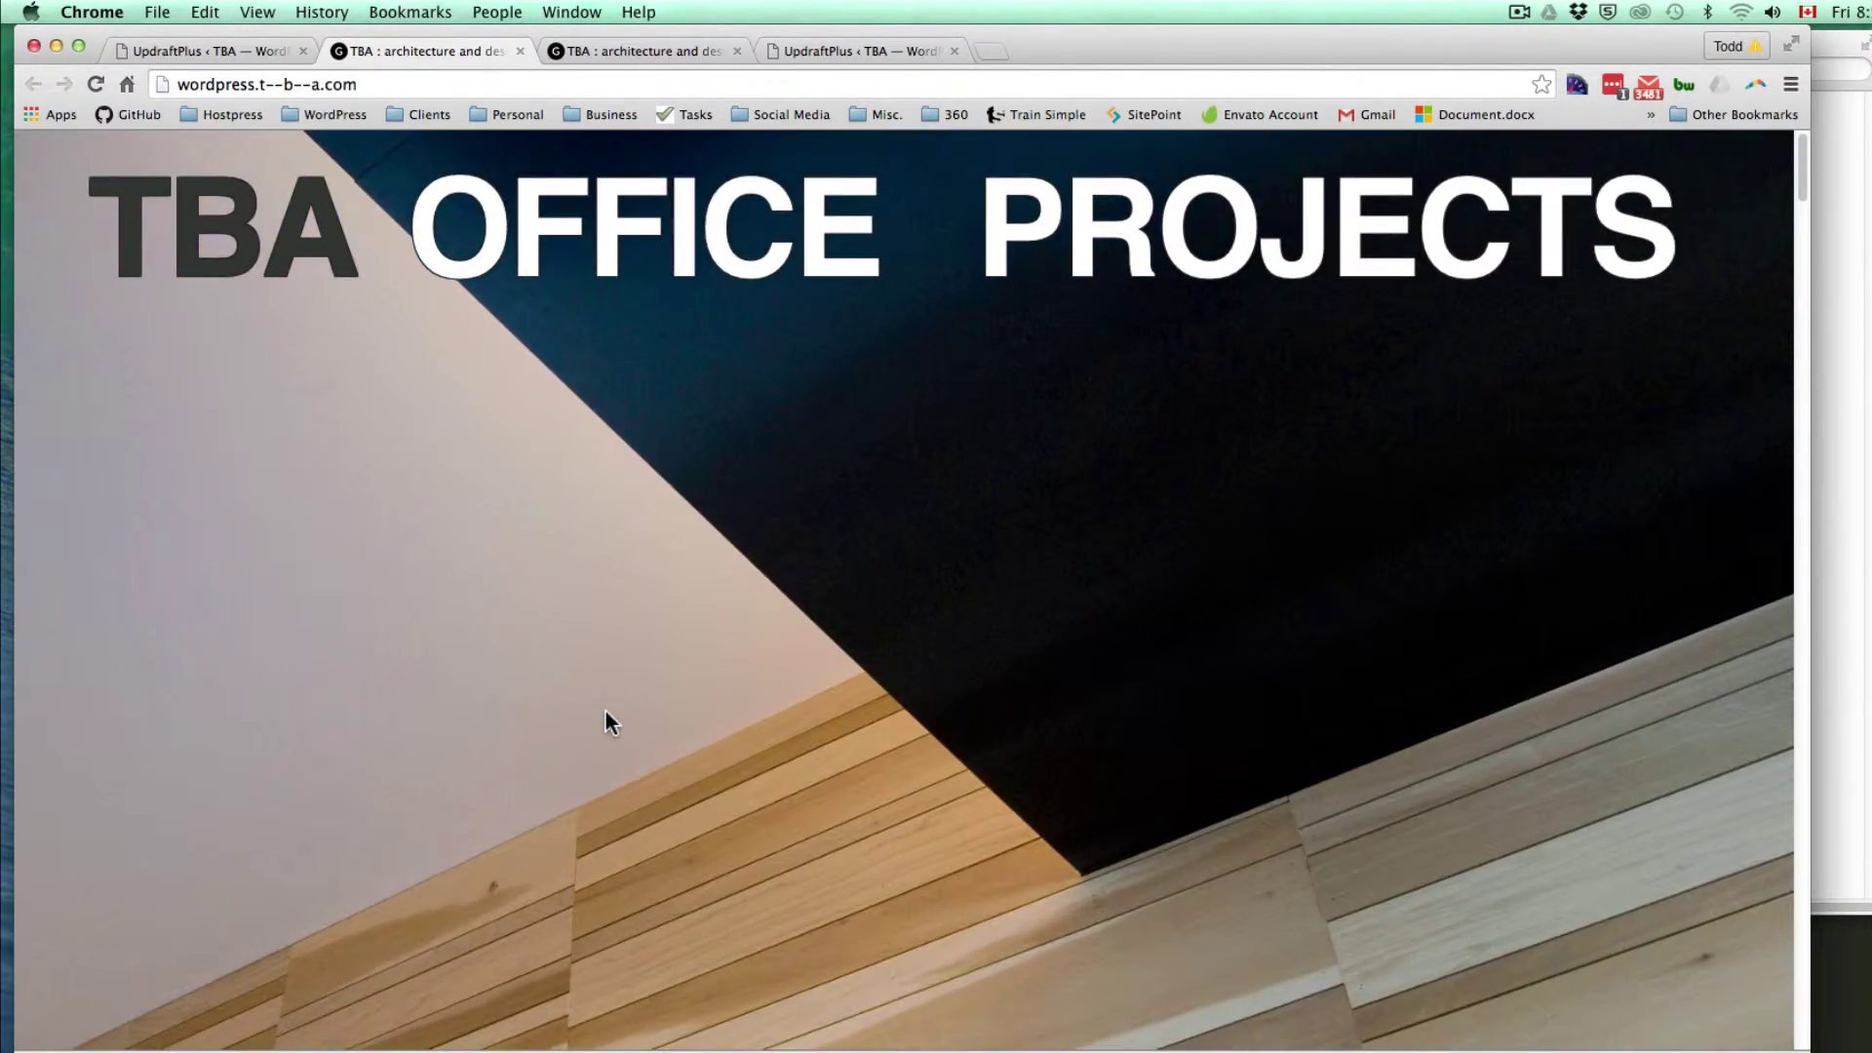
{"action": "left_click", "coordinate": [737, 278]}
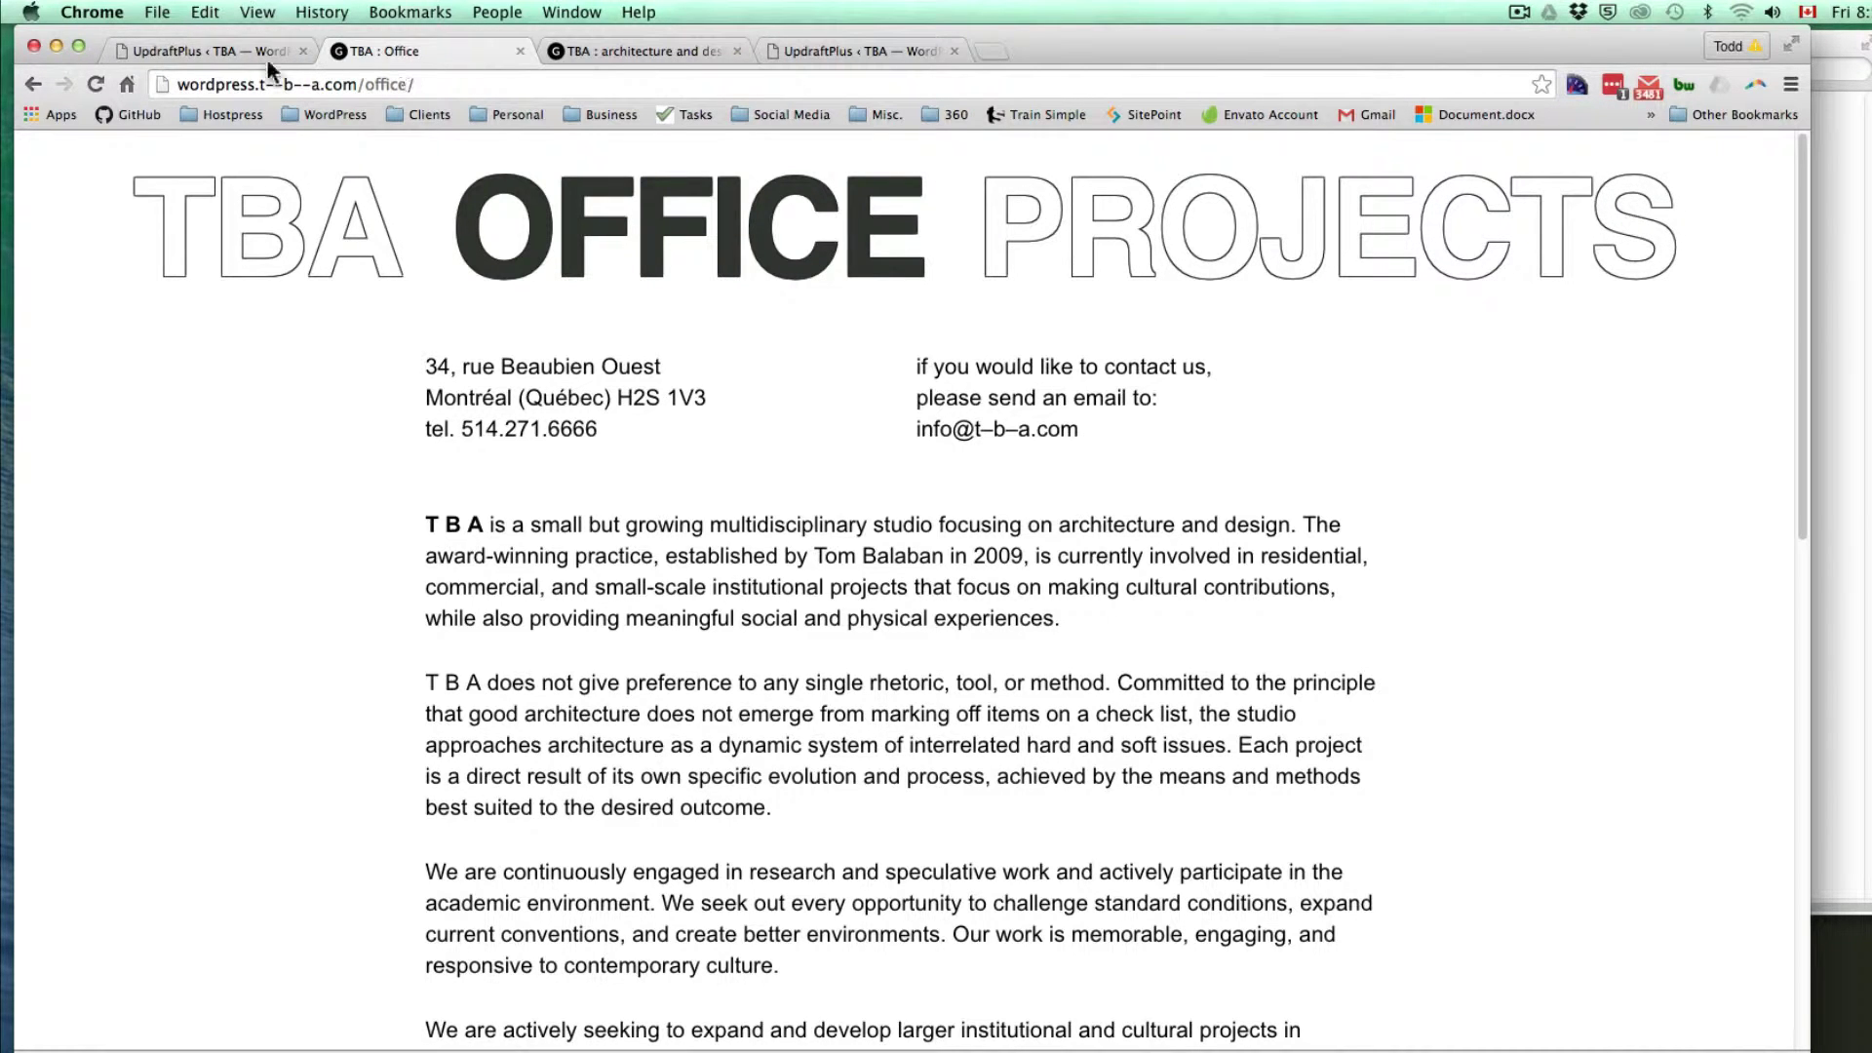
{"action": "left_click", "coordinate": [236, 50]}
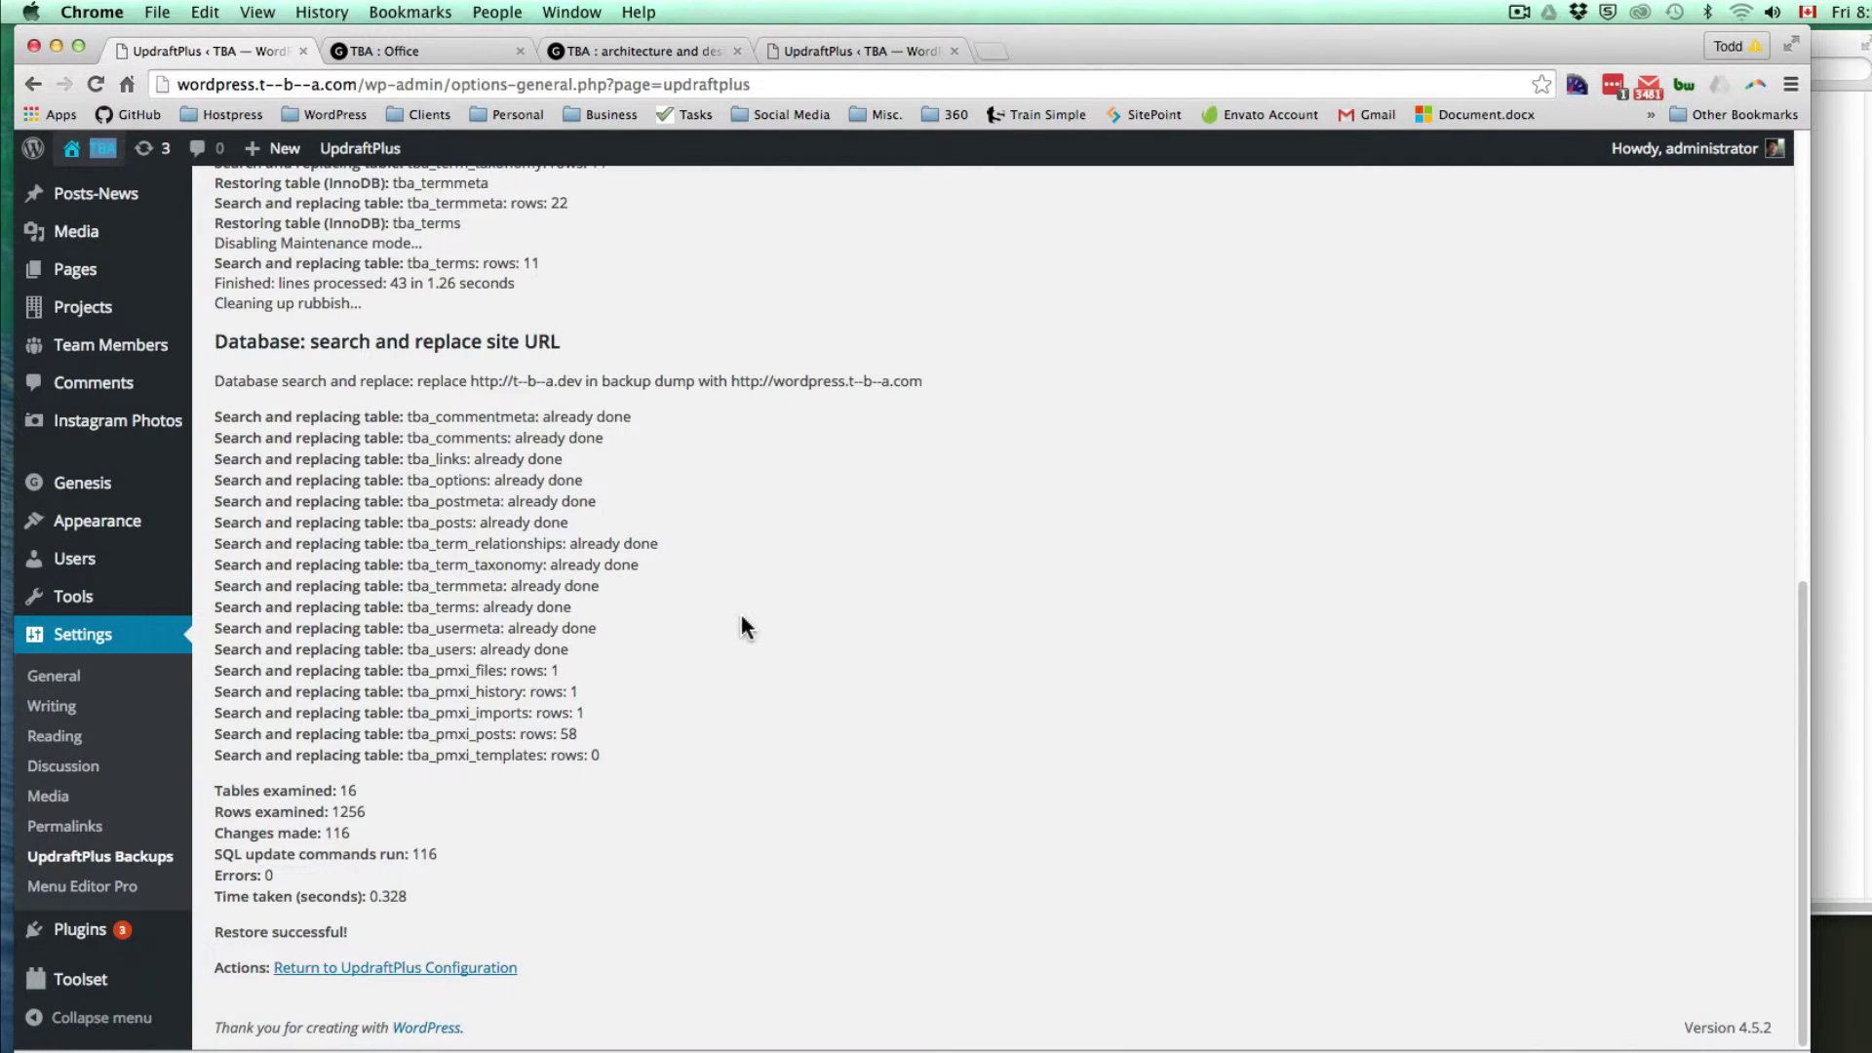